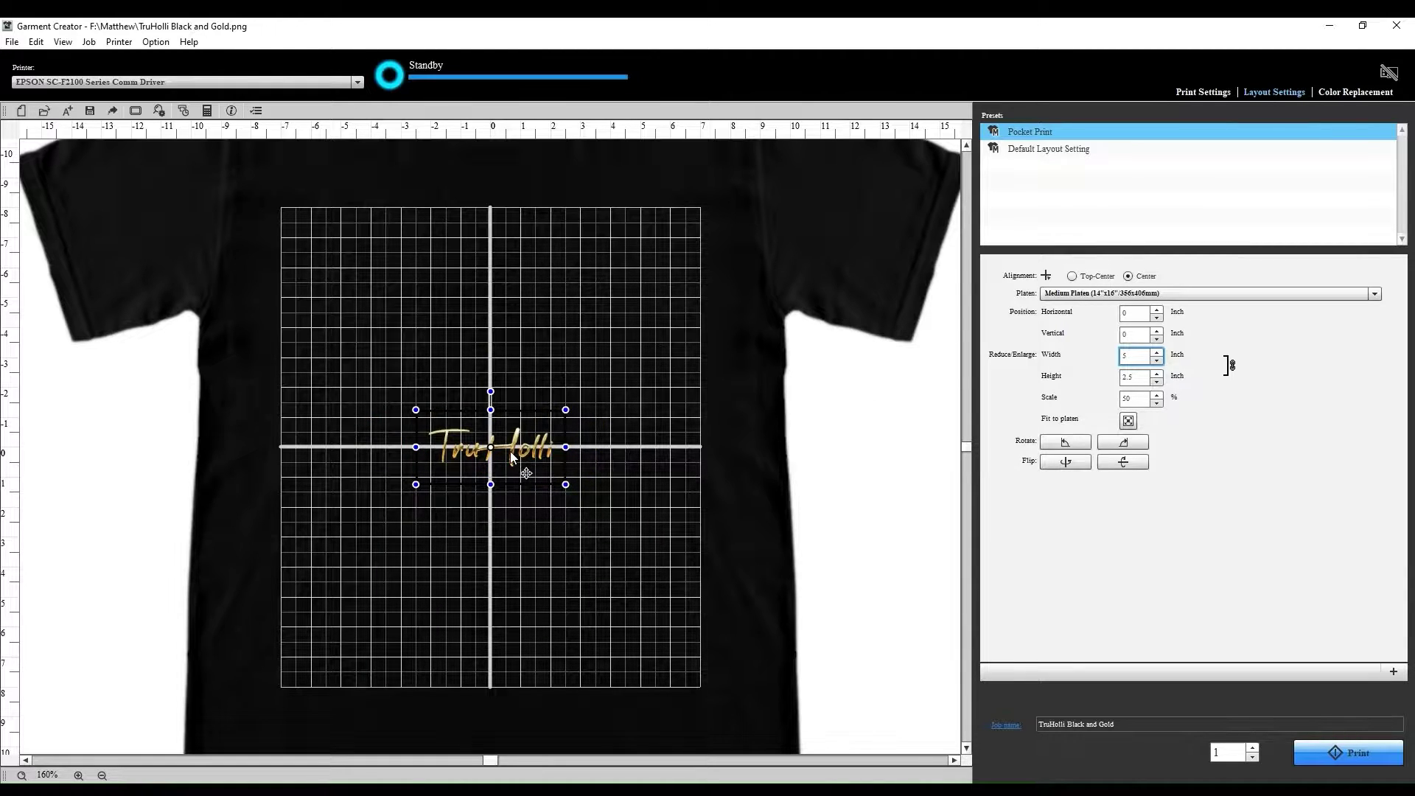
Move the TruHolli logo to the upper-left area of the platen, at about -3.99, -5.99 inches, and set its width to 4 inches.
{"action": "left_click_drag", "start_coordinate": [511, 446], "coordinate": [404, 271]}
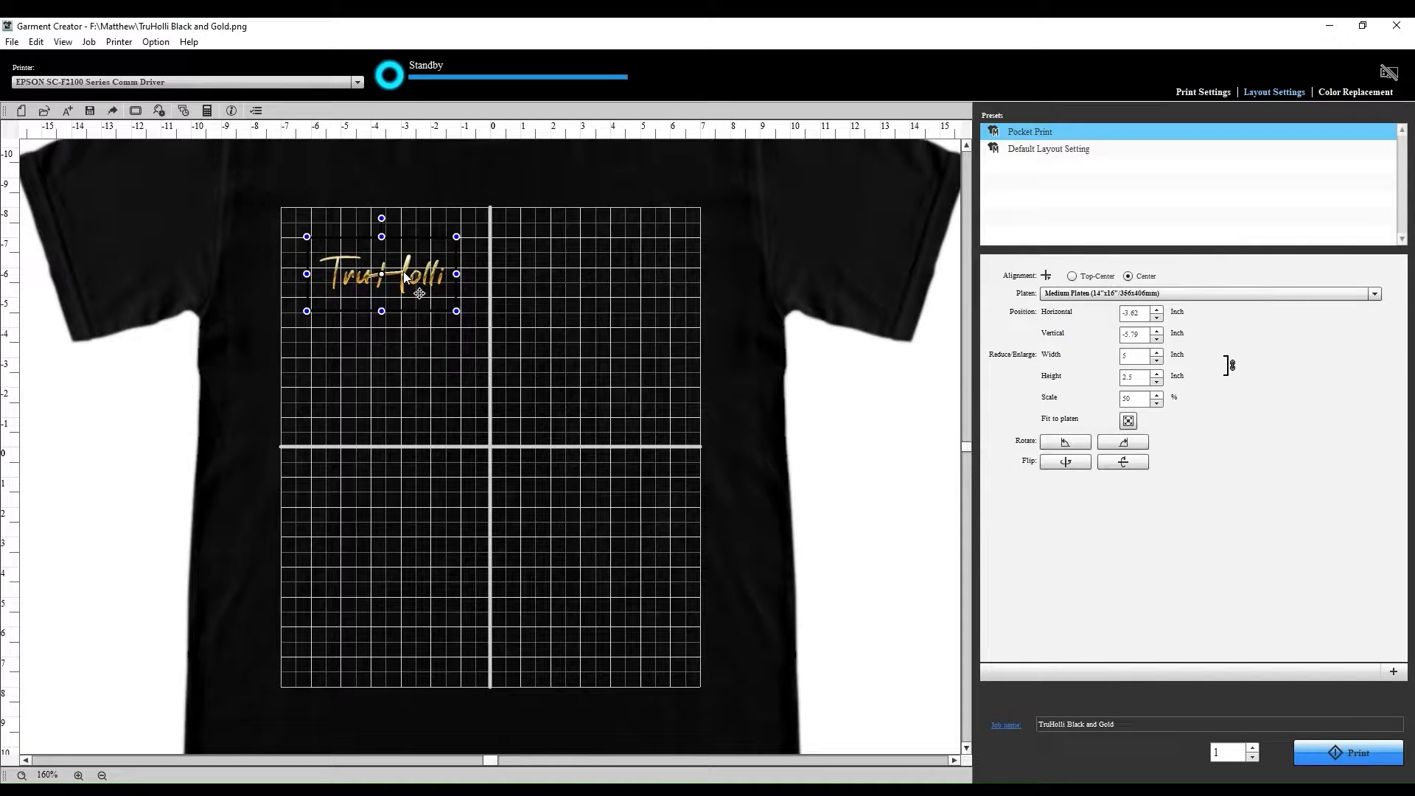
{"action": "left_click_drag", "start_coordinate": [1135, 355], "coordinate": [1121, 359]}
{"action": "type", "text": "4"}
{"action": "key", "text": "Return"}
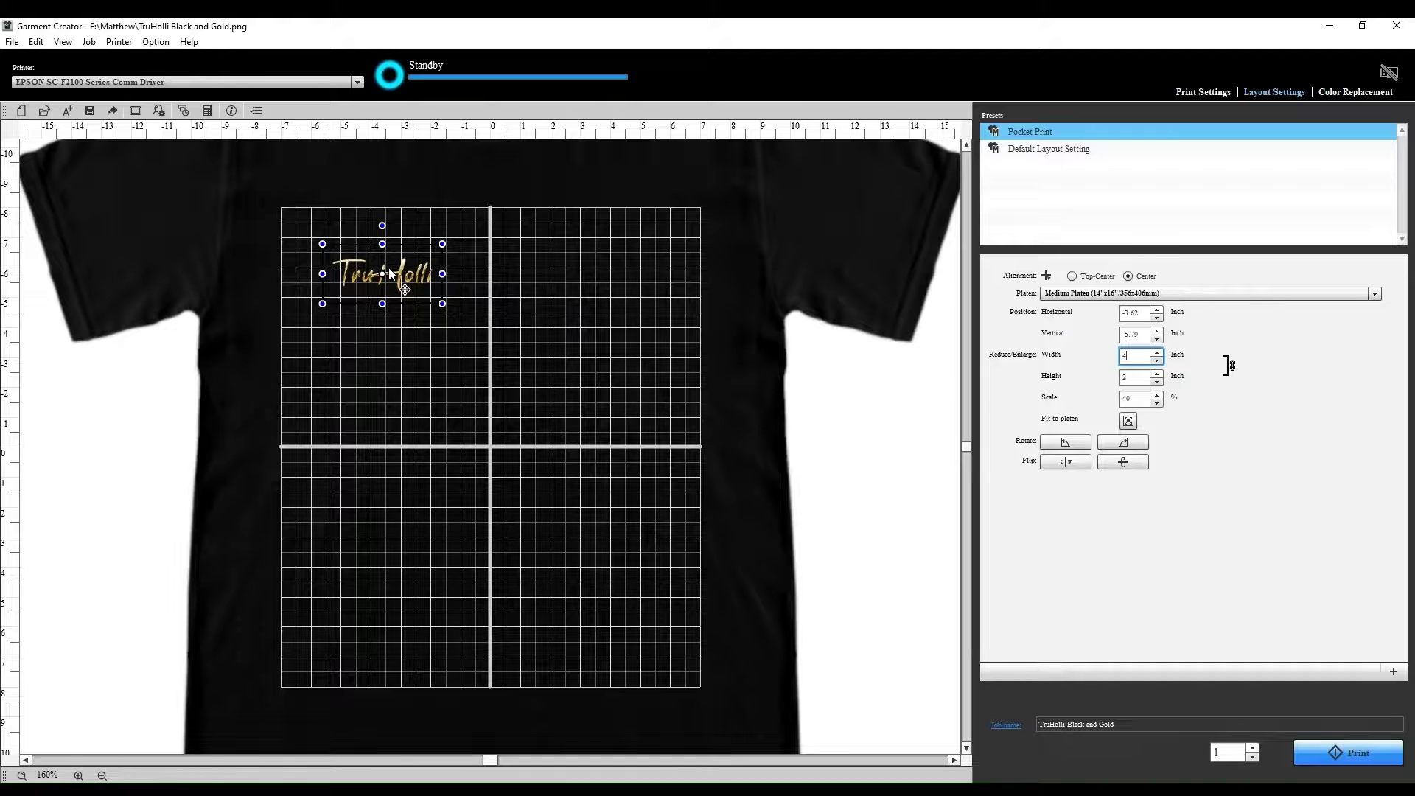
{"action": "left_click_drag", "start_coordinate": [399, 273], "coordinate": [389, 269]}
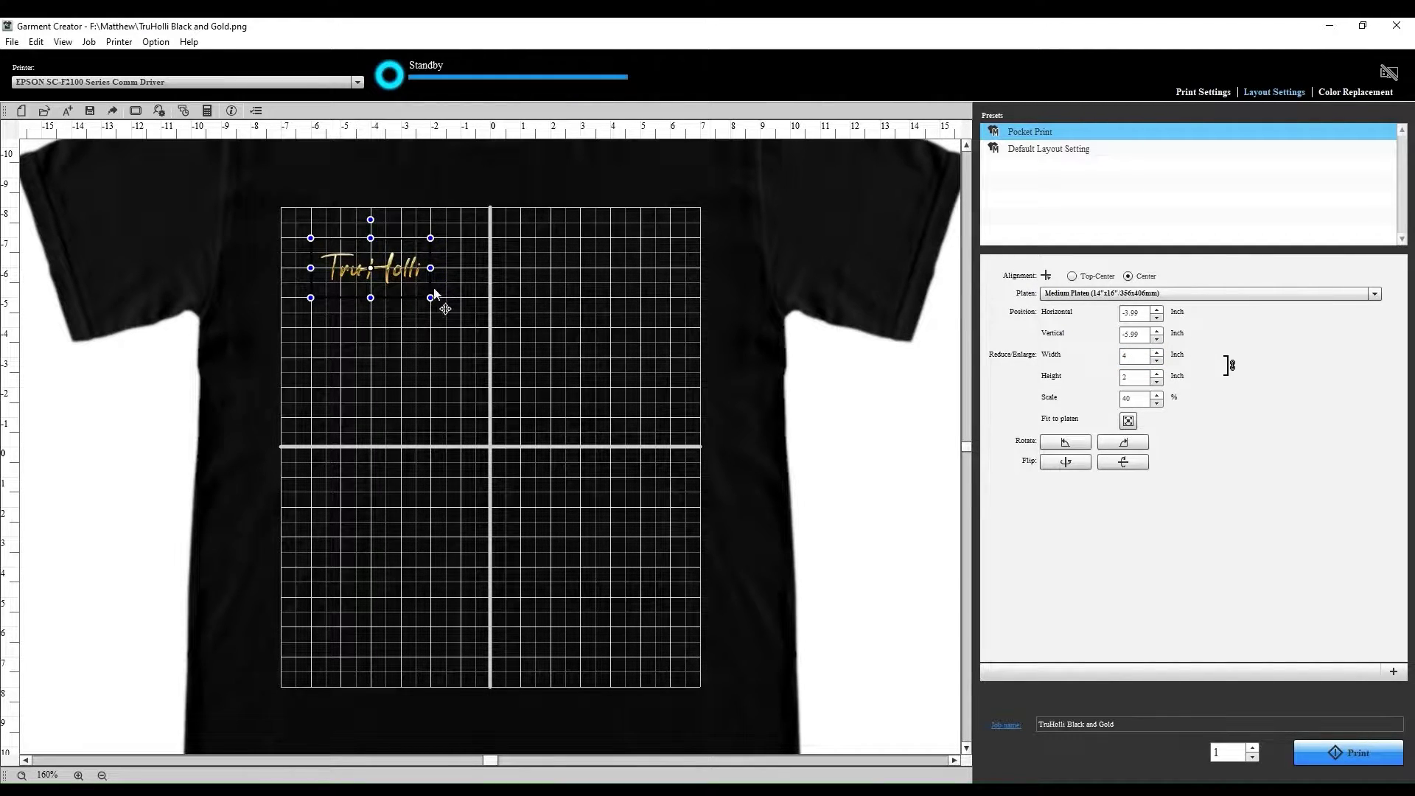
Open the logo for image editing, duplicate it twice to make a row of three across the platen's upper part, and apply the layout.
{"action": "double_click", "coordinate": [388, 267]}
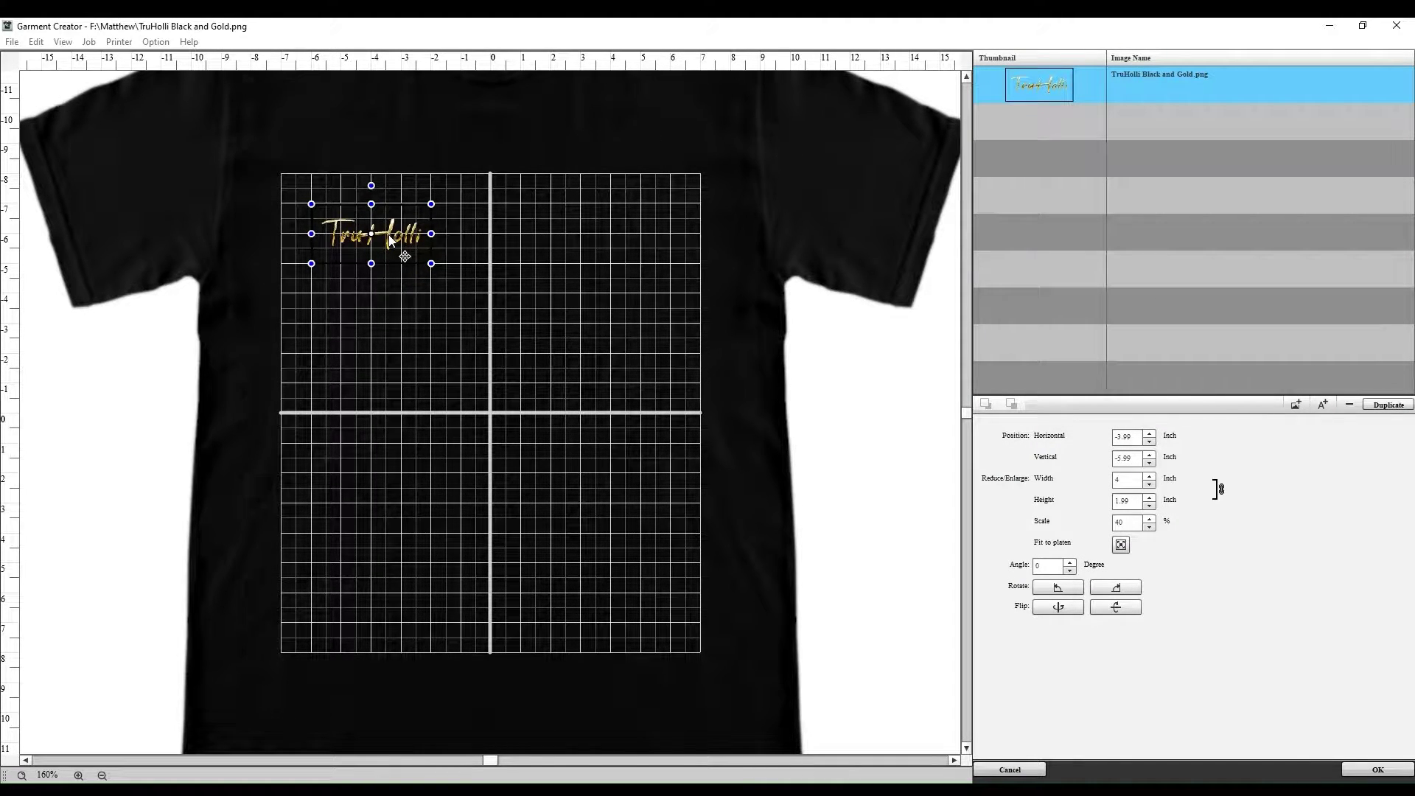
{"action": "mouse_move", "coordinate": [389, 234]}
{"action": "left_mouse_down"}
{"action": "mouse_move", "coordinate": [420, 233]}
{"action": "mouse_move", "coordinate": [392, 234]}
{"action": "left_mouse_up"}
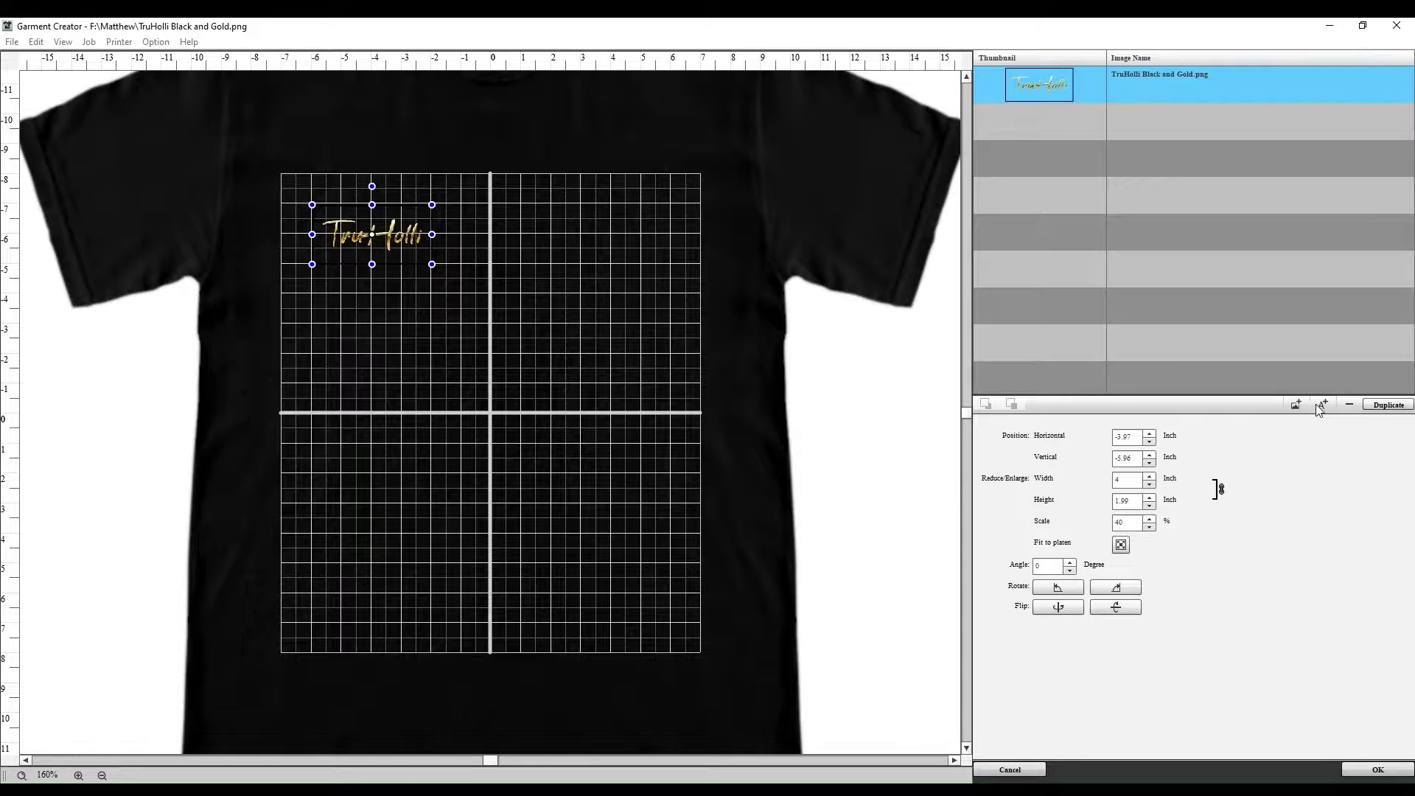
{"action": "left_click", "coordinate": [1375, 408]}
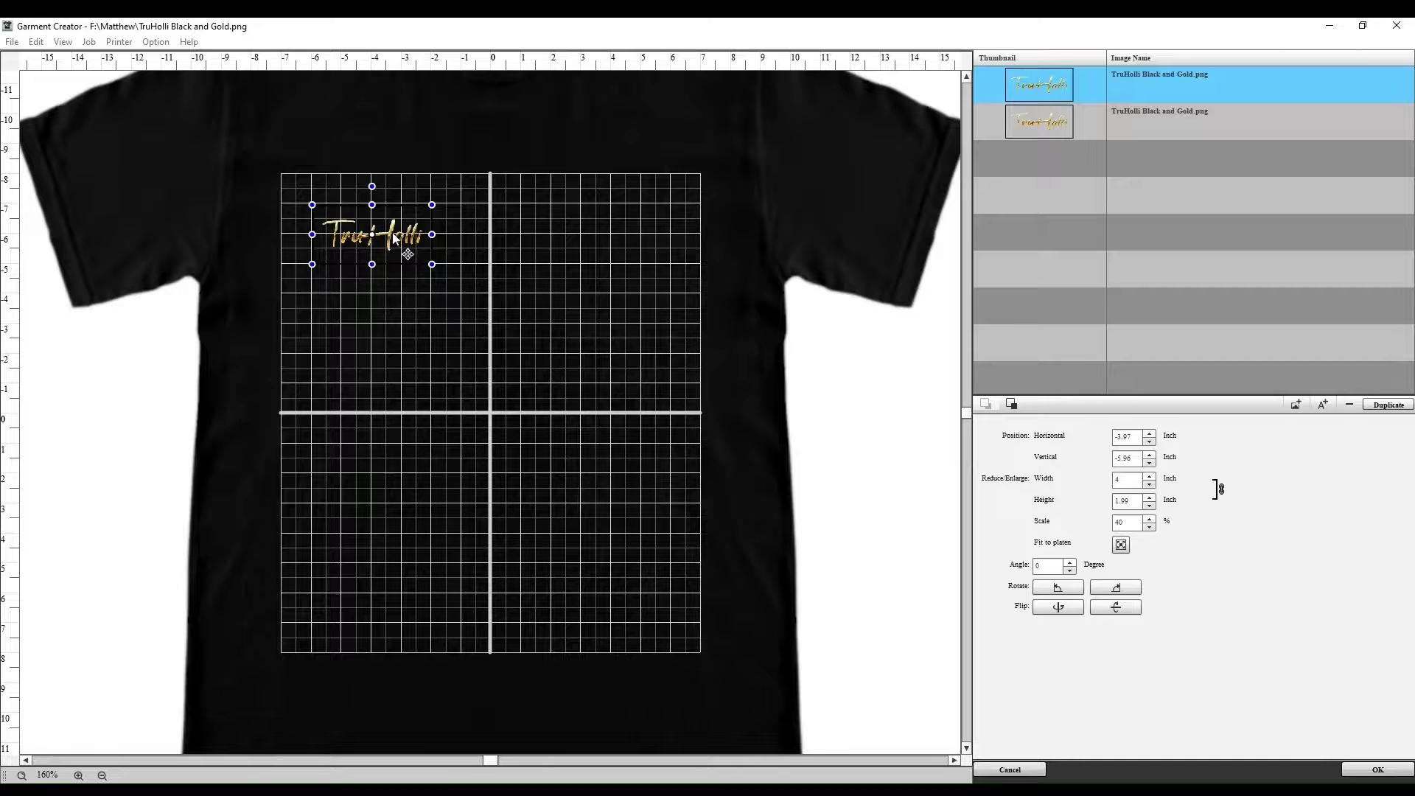
{"action": "left_click_drag", "start_coordinate": [390, 235], "coordinate": [507, 237]}
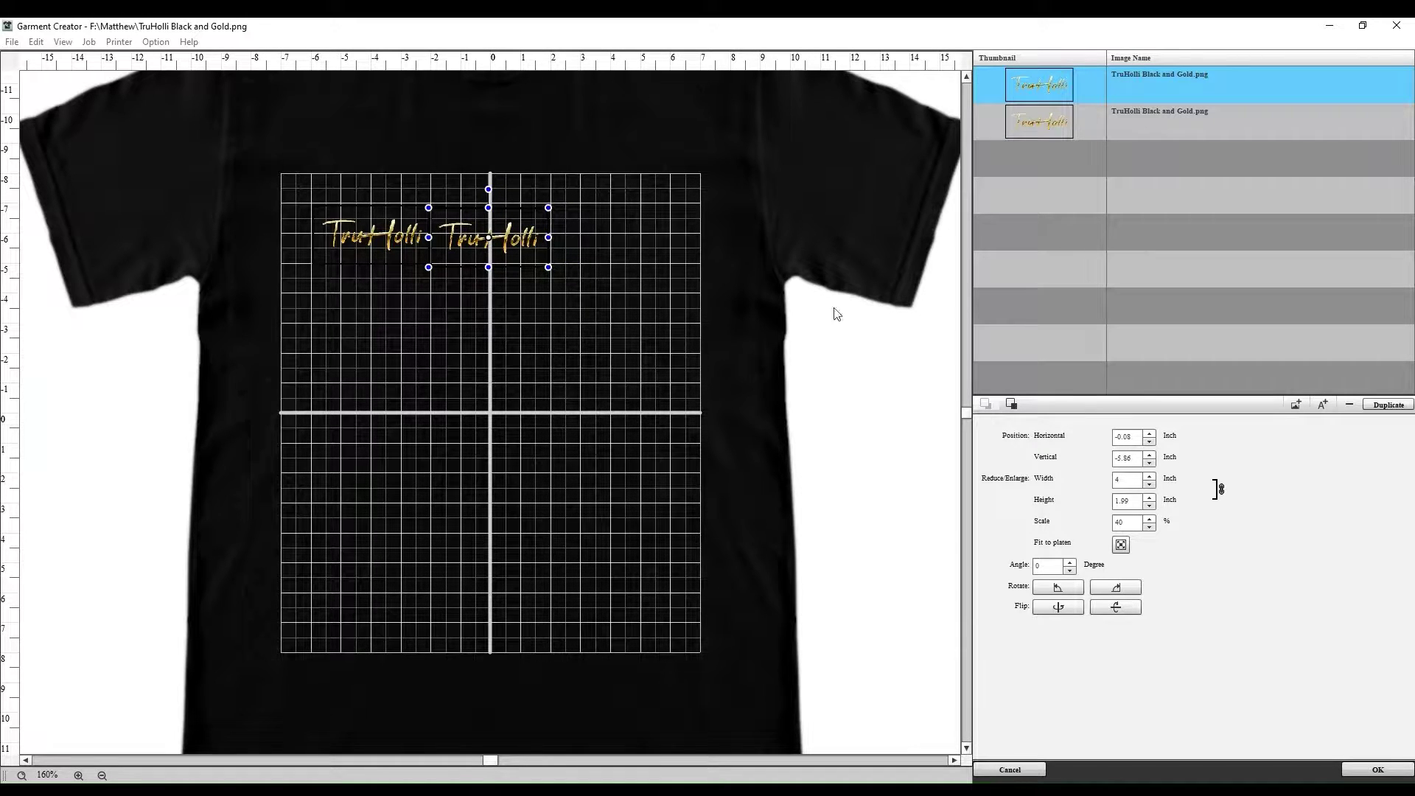
{"action": "left_click", "coordinate": [1378, 406]}
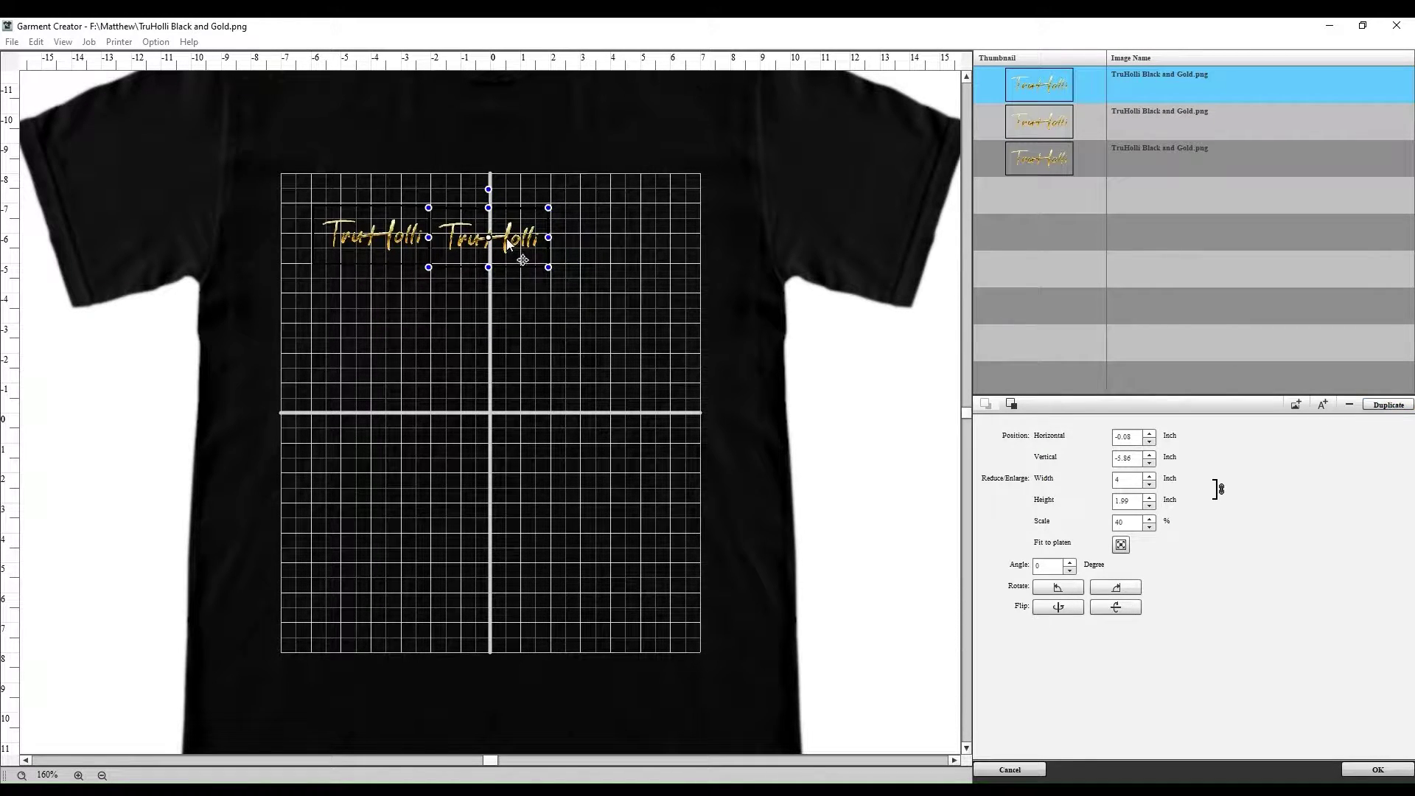
{"action": "left_click_drag", "start_coordinate": [517, 244], "coordinate": [630, 247]}
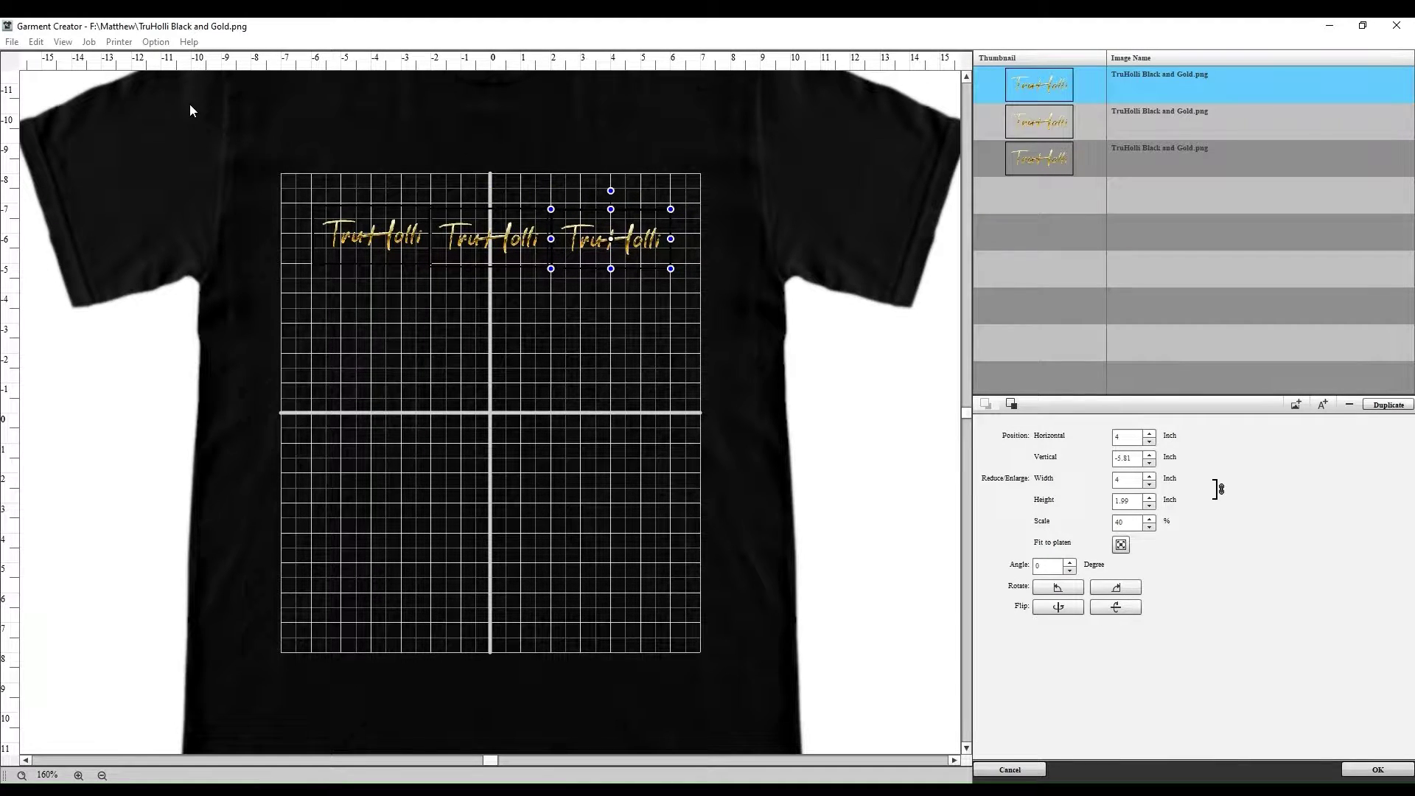
{"action": "left_click", "coordinate": [1396, 779]}
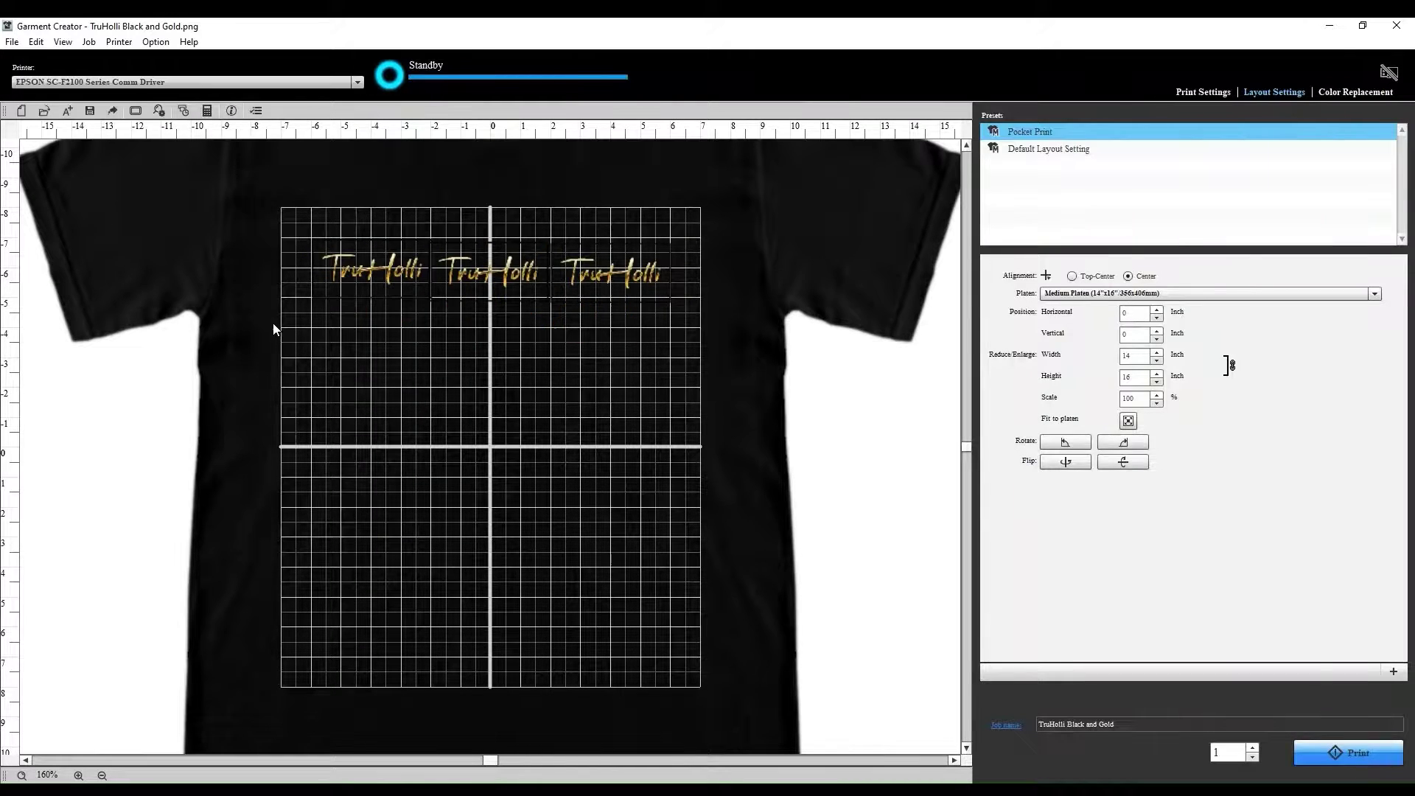
Place the second logo near the platen's vertical centre line, duplicate it to complete the three-logo row, and apply the layout.
{"action": "left_click", "coordinate": [62, 42]}
{"action": "mouse_move", "coordinate": [88, 83]}
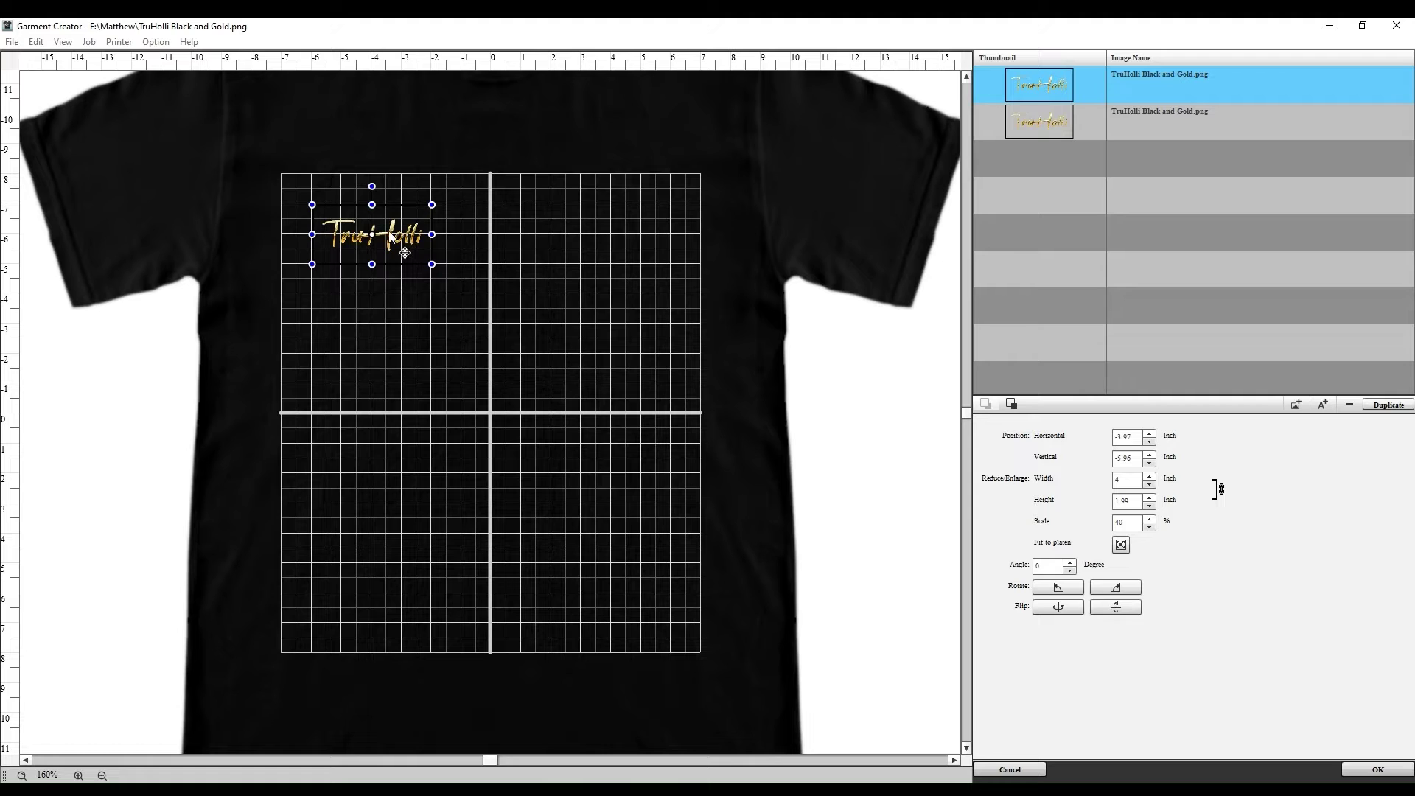
{"action": "left_click_drag", "start_coordinate": [391, 236], "coordinate": [508, 240]}
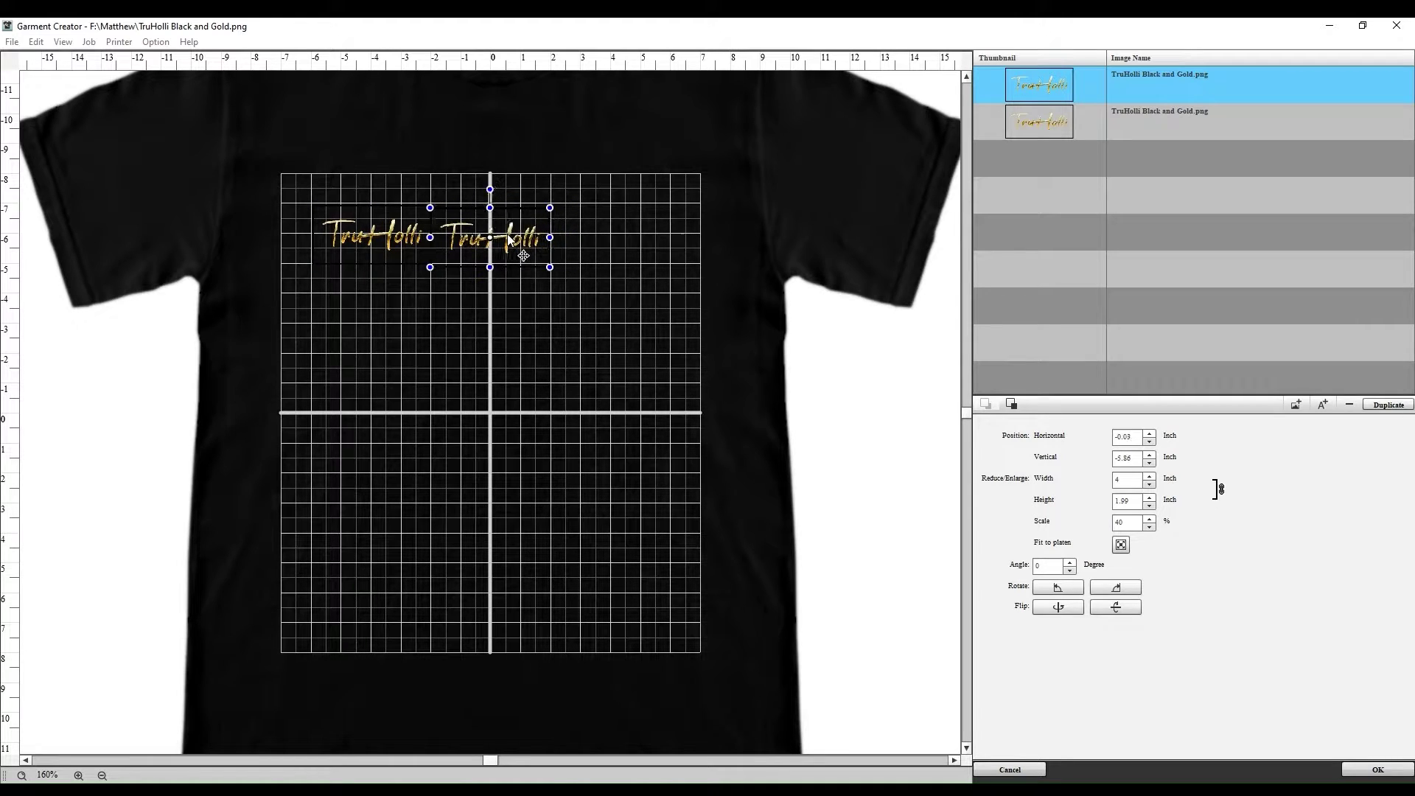
{"action": "left_click", "coordinate": [1389, 404]}
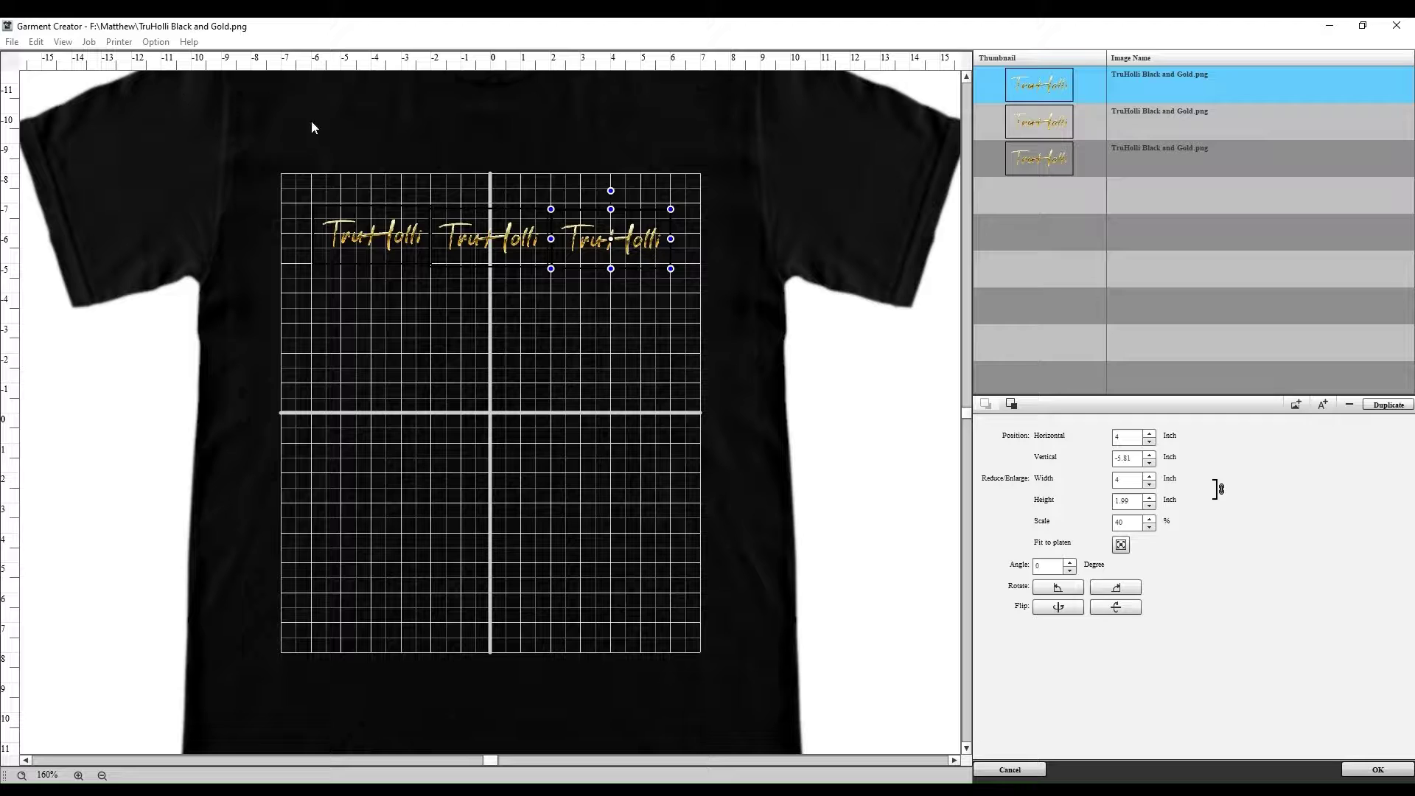
{"action": "key", "text": "Return"}
Change the displayed T-shirt color to light cyan.
{"action": "left_click", "coordinate": [63, 42]}
{"action": "mouse_move", "coordinate": [87, 82]}
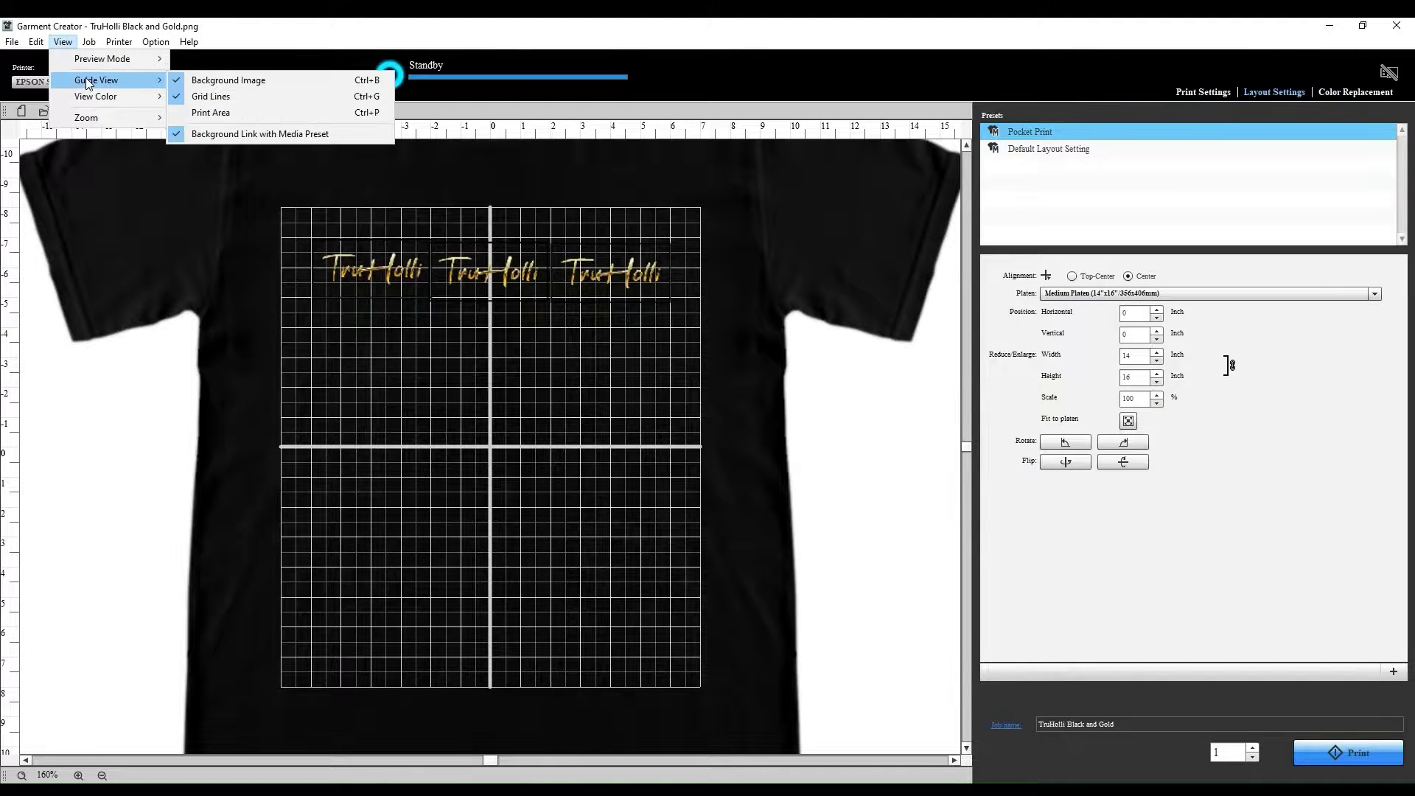
{"action": "left_click", "coordinate": [239, 113]}
{"action": "left_click", "coordinate": [619, 396]}
{"action": "key", "text": "Return"}
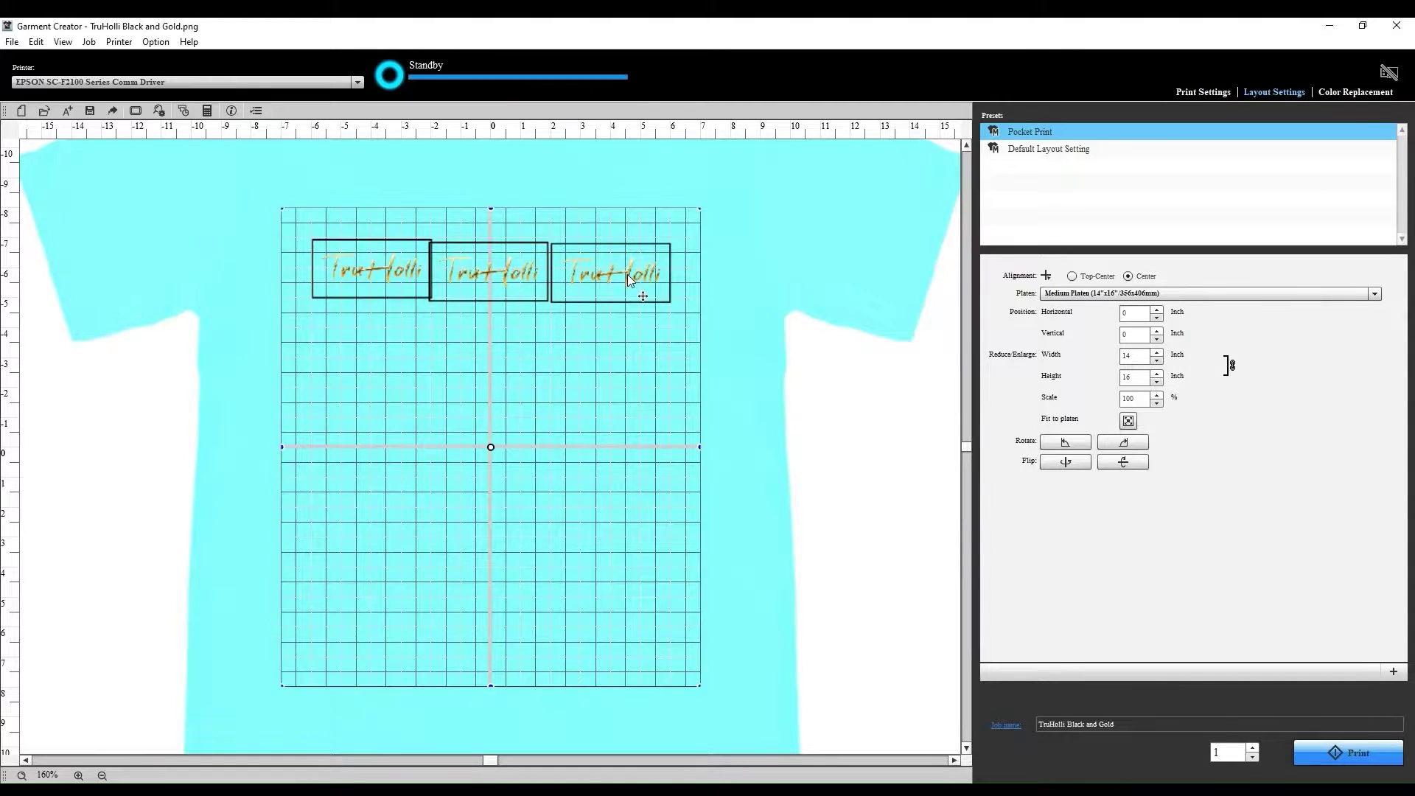
Reopen the layout for editing and align the three logos in an evenly spaced row near the platen's upper edge.
{"action": "double_click", "coordinate": [489, 445]}
{"action": "left_click_drag", "start_coordinate": [631, 242], "coordinate": [644, 225]}
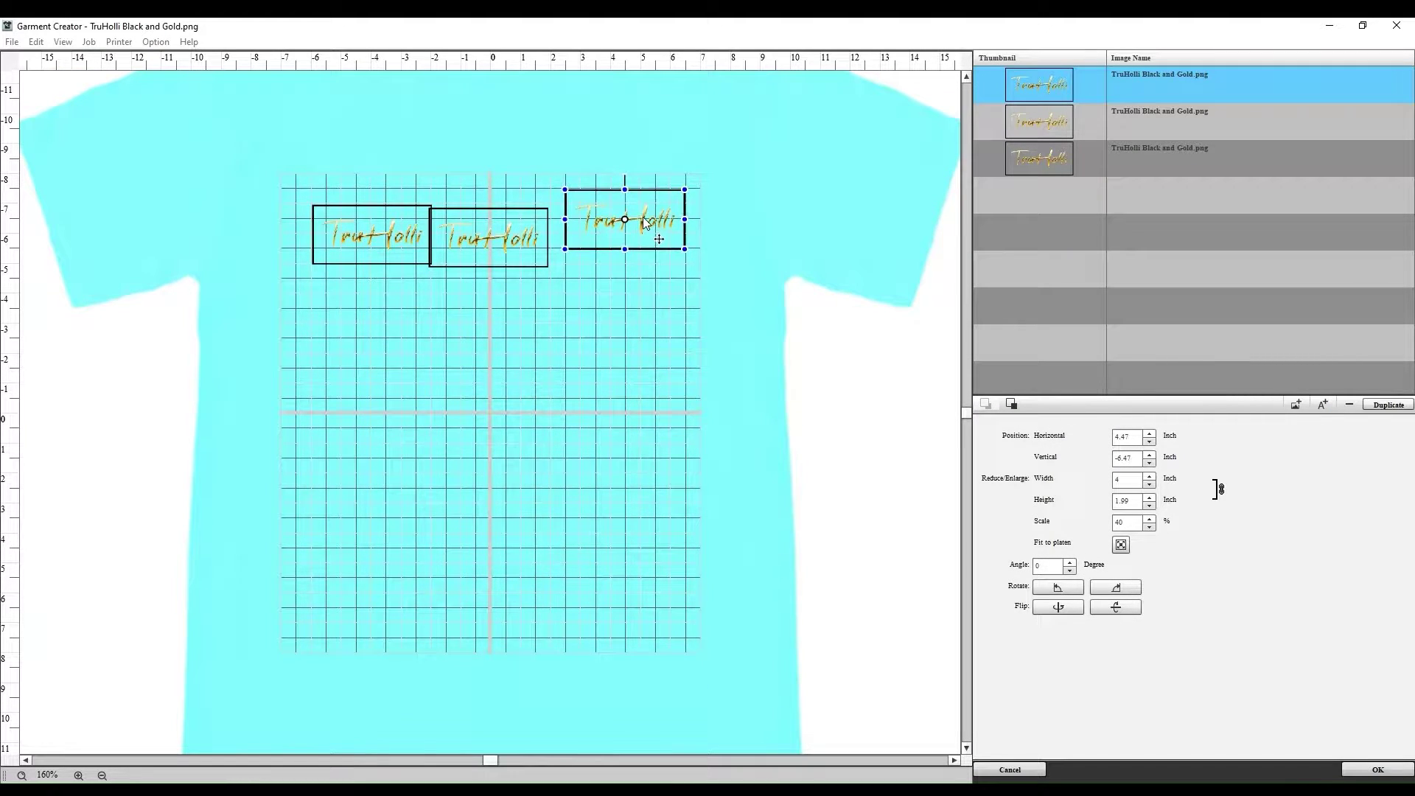
{"action": "left_click_drag", "start_coordinate": [506, 240], "coordinate": [518, 219]}
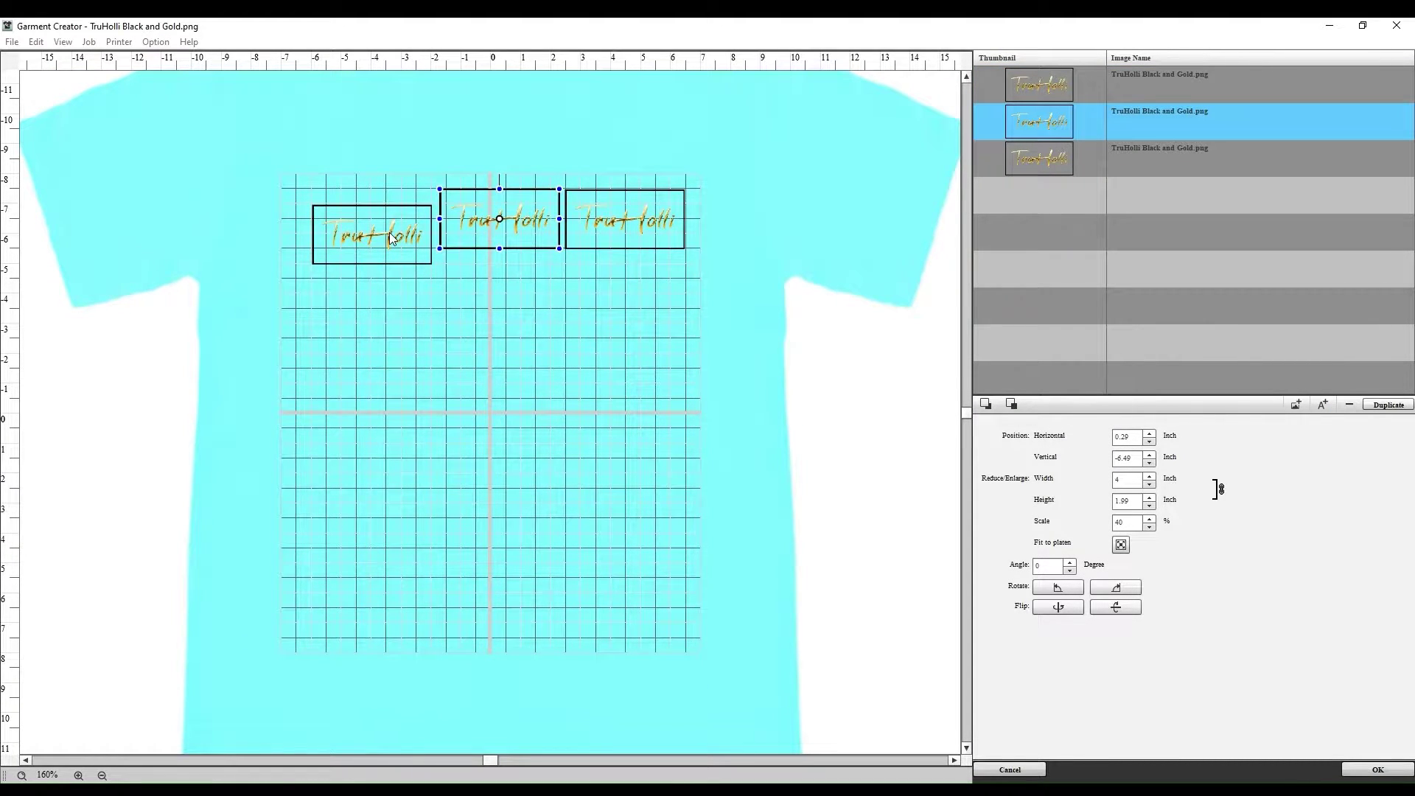
{"action": "left_click_drag", "start_coordinate": [392, 238], "coordinate": [390, 222]}
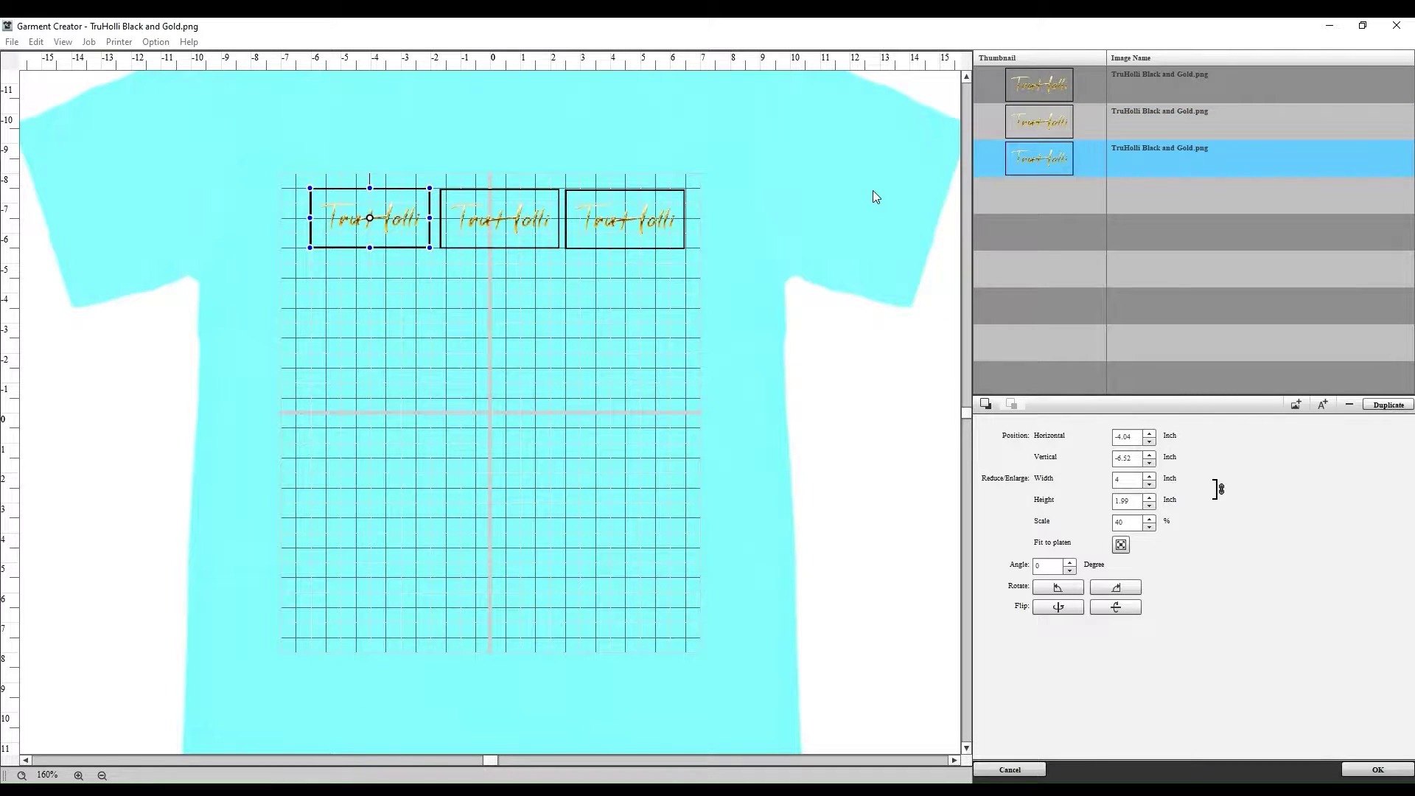
Duplicate the logo to add two more rows of three beneath the first row, and apply the layout.
{"action": "left_click", "coordinate": [1389, 407]}
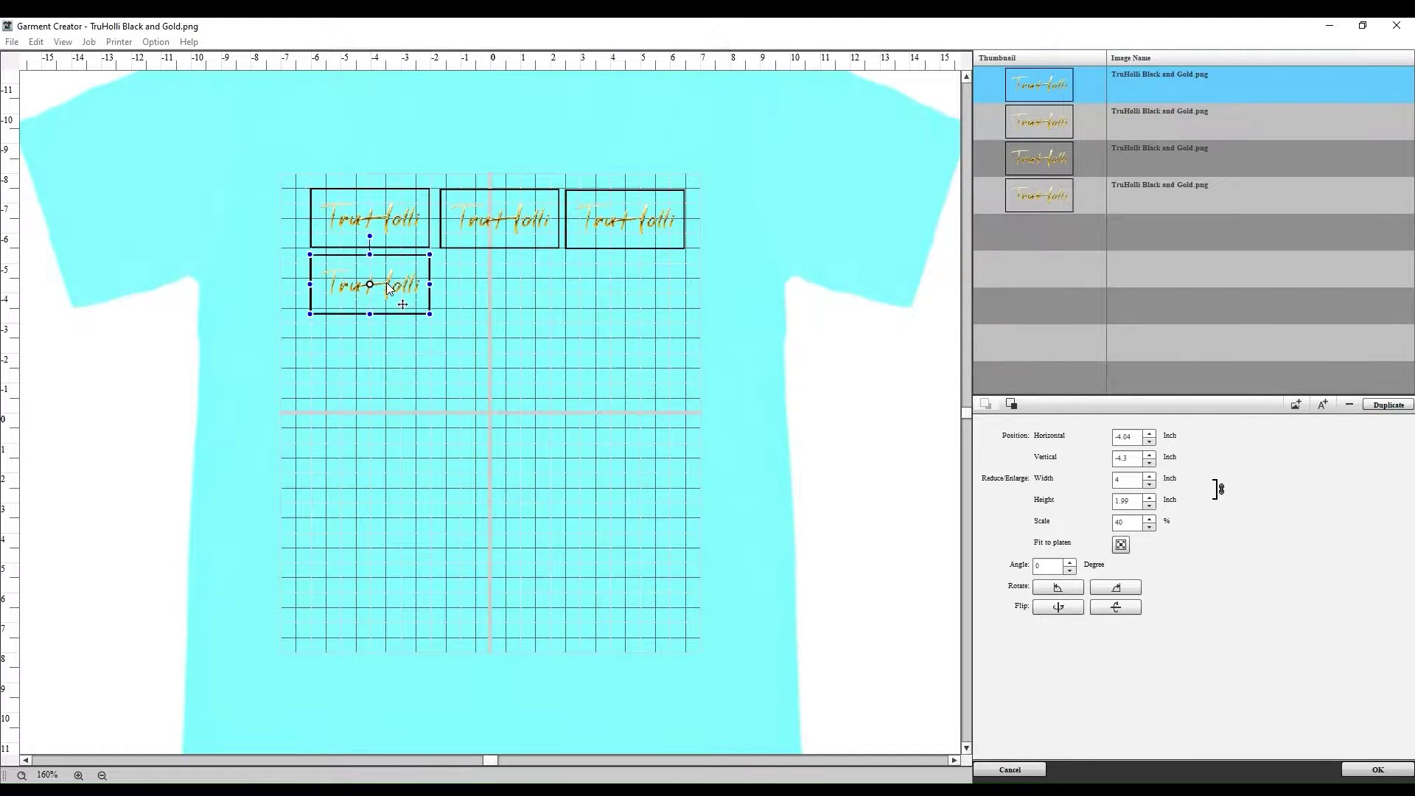
{"action": "left_click", "coordinate": [1389, 407]}
{"action": "left_click_drag", "start_coordinate": [389, 290], "coordinate": [340, 347]}
{"action": "left_click", "coordinate": [1389, 405]}
{"action": "left_click", "coordinate": [1388, 405]}
{"action": "left_click", "coordinate": [1389, 405]}
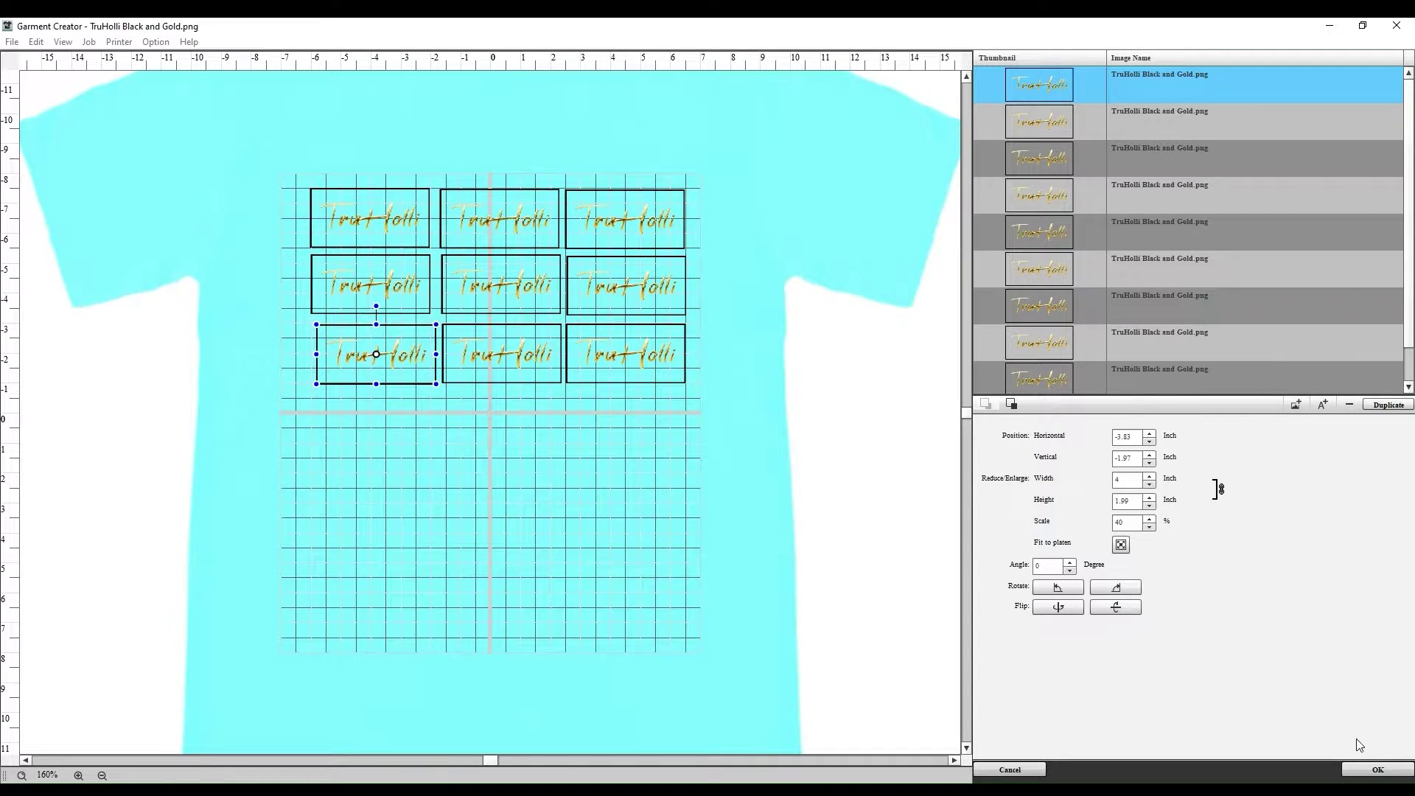
{"action": "left_click", "coordinate": [1371, 770]}
{"action": "left_click", "coordinate": [12, 42]}
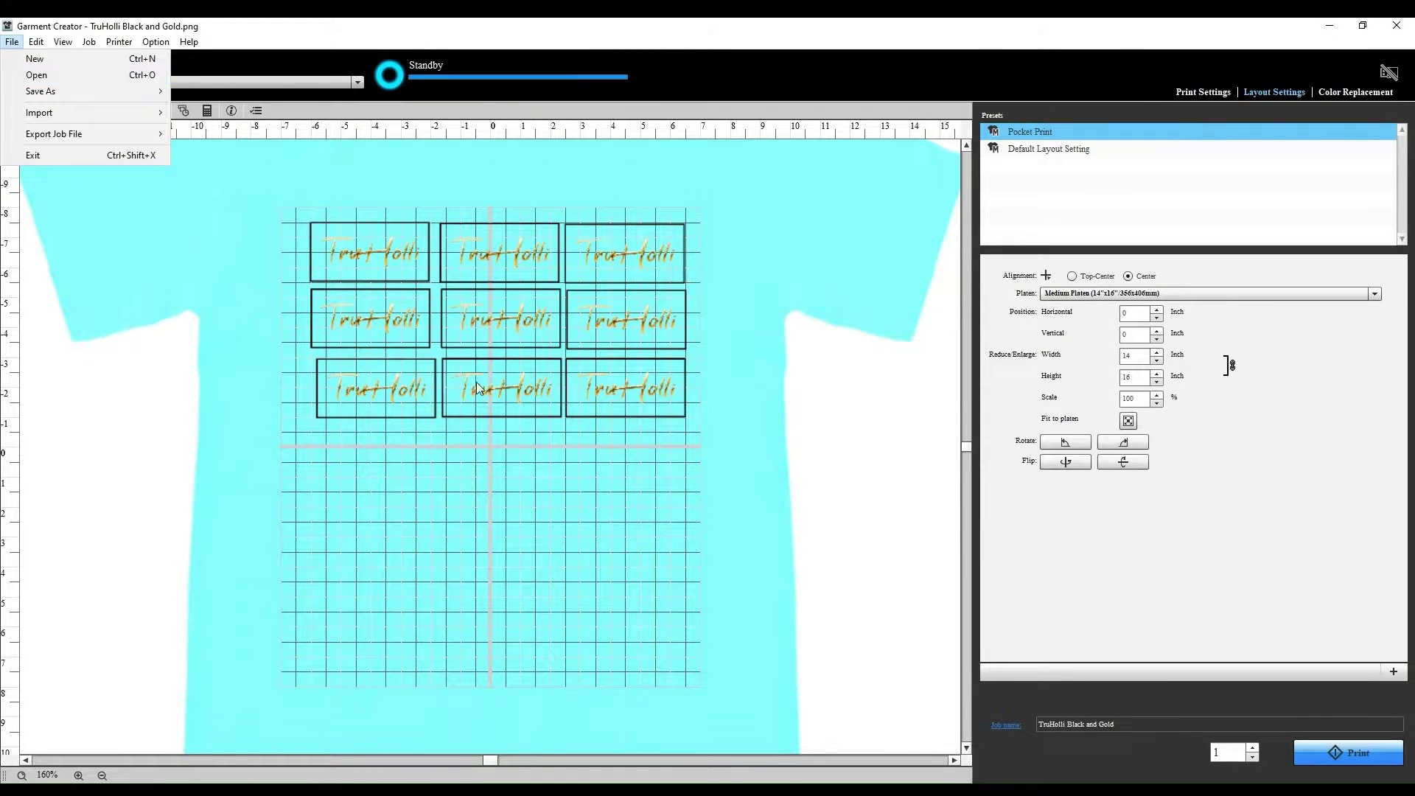
{"action": "left_click", "coordinate": [38, 73]}
{"action": "left_click", "coordinate": [189, 155]}
{"action": "left_click", "coordinate": [593, 424]}
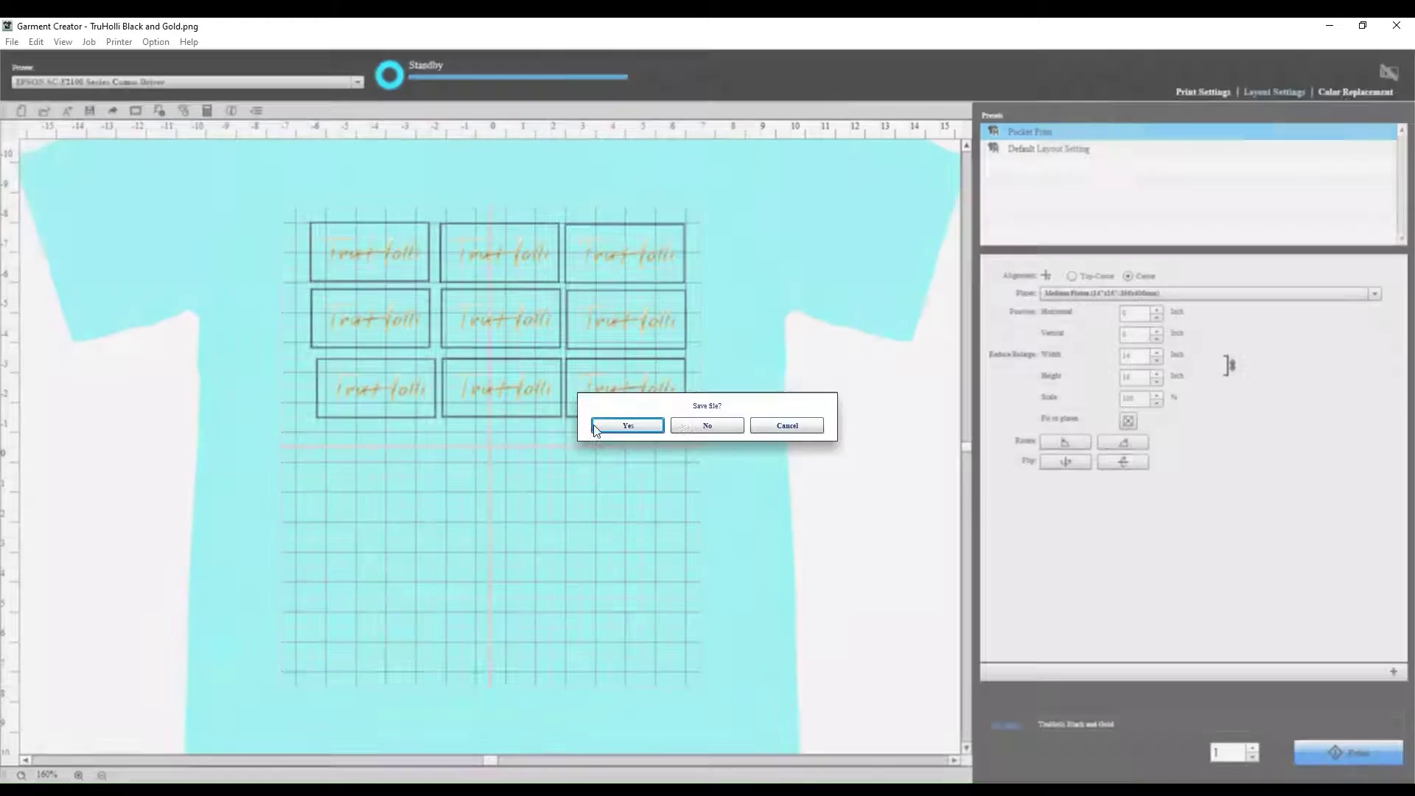
{"action": "left_click", "coordinate": [787, 426]}
Reopen the layout for editing, add the image TruHolli Gold.png, and move it just below the third row of logos.
{"action": "double_click", "coordinate": [625, 393]}
{"action": "double_click", "coordinate": [661, 390]}
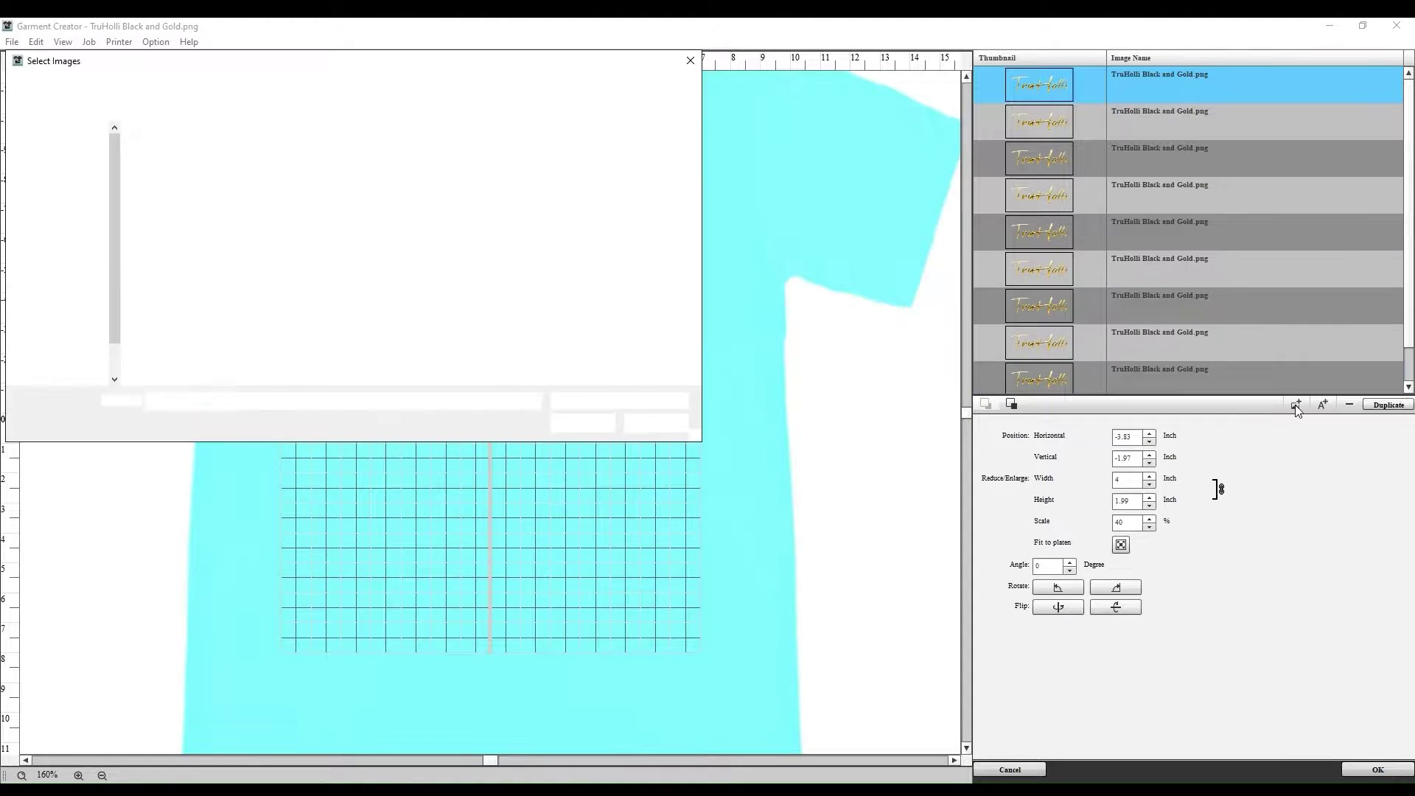
{"action": "left_click", "coordinate": [582, 423]}
{"action": "left_click_drag", "start_coordinate": [451, 221], "coordinate": [525, 435]}
Set the gold logo's width to 2.5 inches and move it below the first logo of the third row.
{"action": "double_click", "coordinate": [1138, 479]}
{"action": "type", "text": "3"}
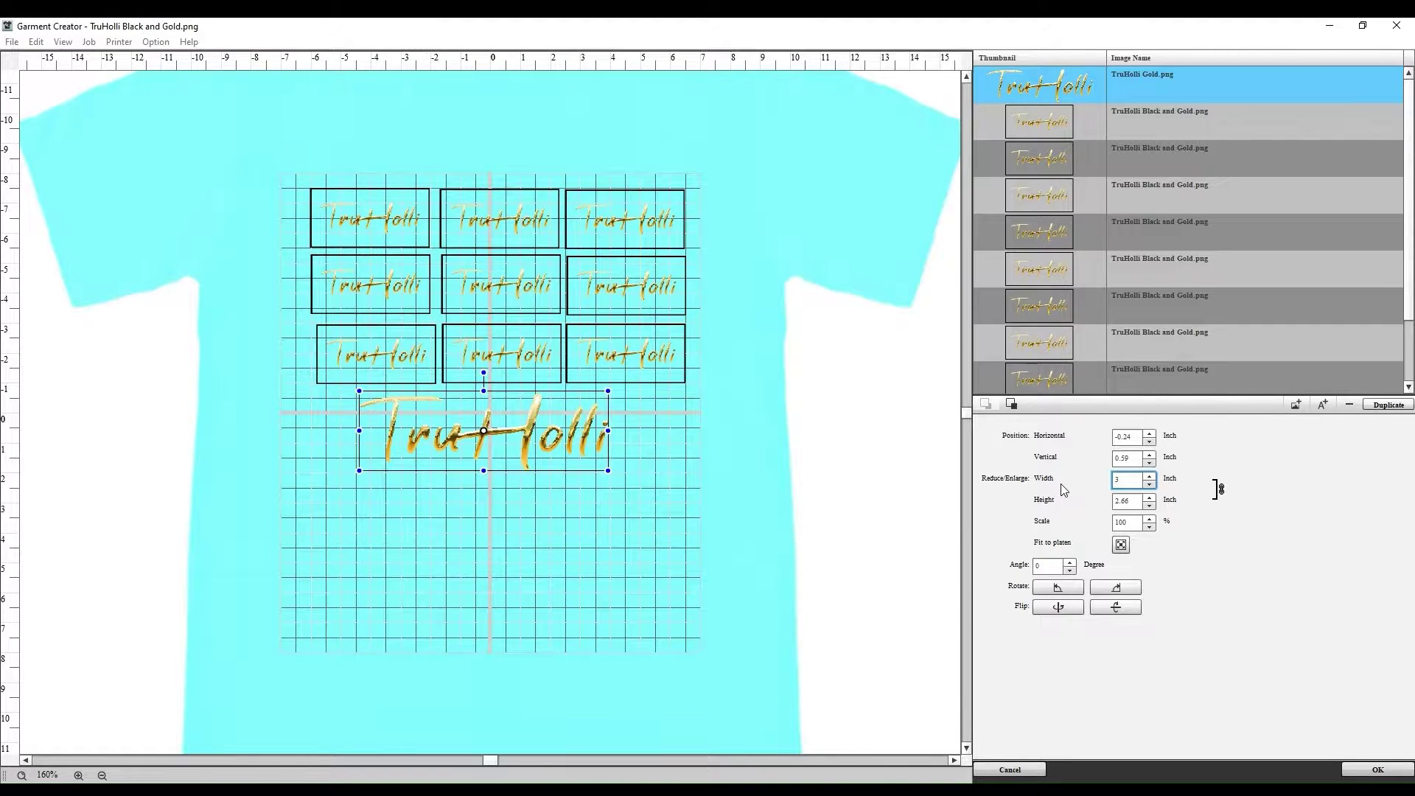
{"action": "key", "text": "Return"}
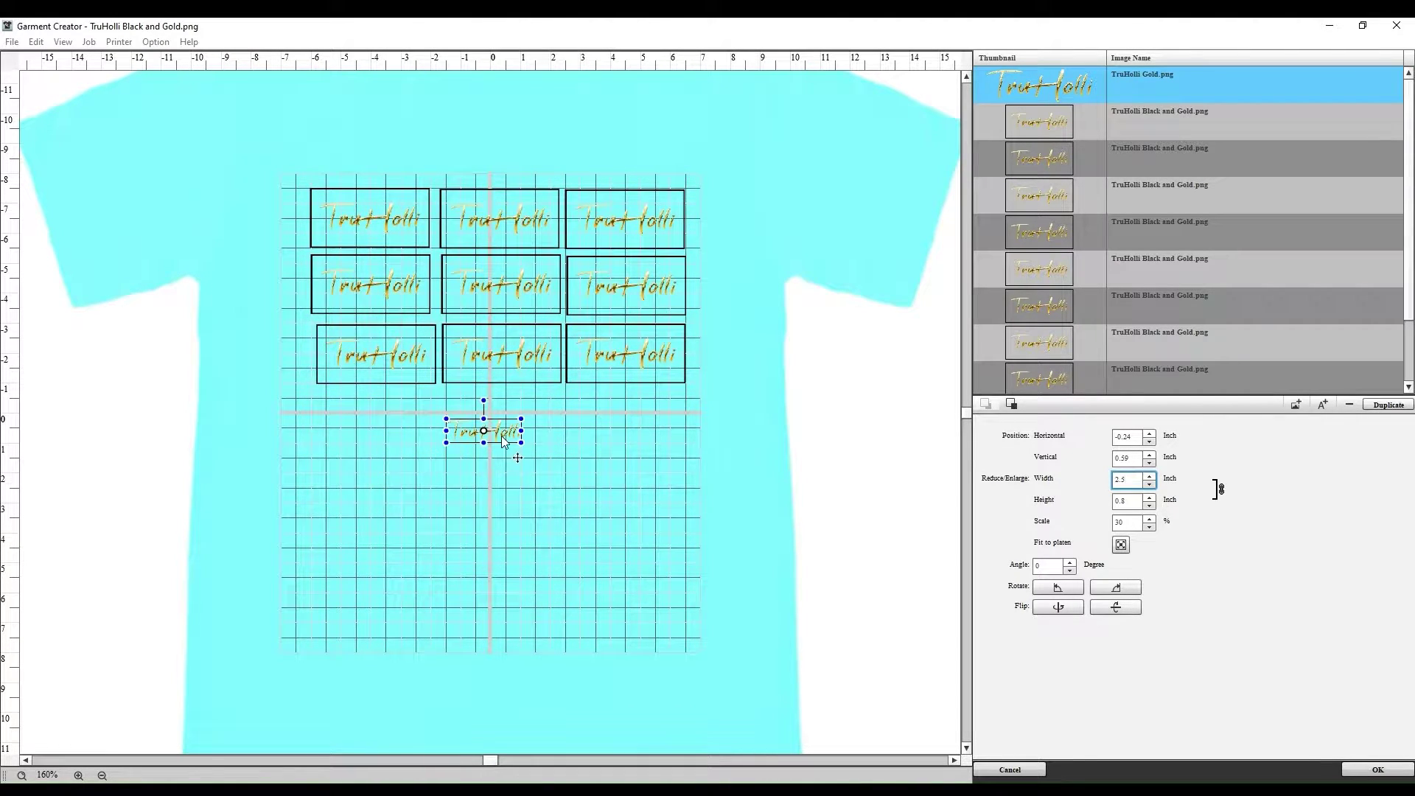
{"action": "left_click_drag", "start_coordinate": [505, 442], "coordinate": [381, 430]}
Duplicate the gold logo into a row of four with a fifth copy below the last one, and apply the layout.
{"action": "left_click", "coordinate": [1386, 407]}
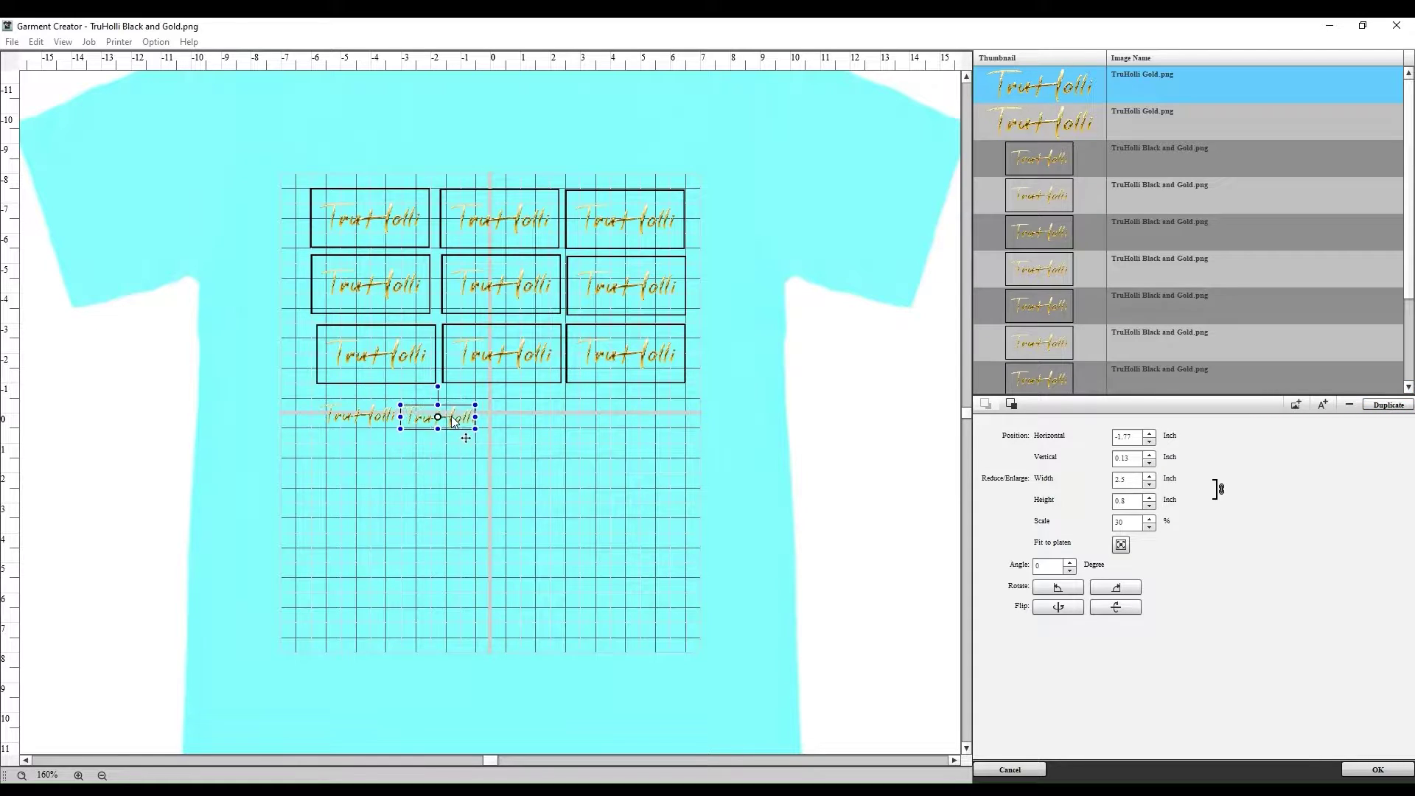
{"action": "left_click", "coordinate": [1386, 407]}
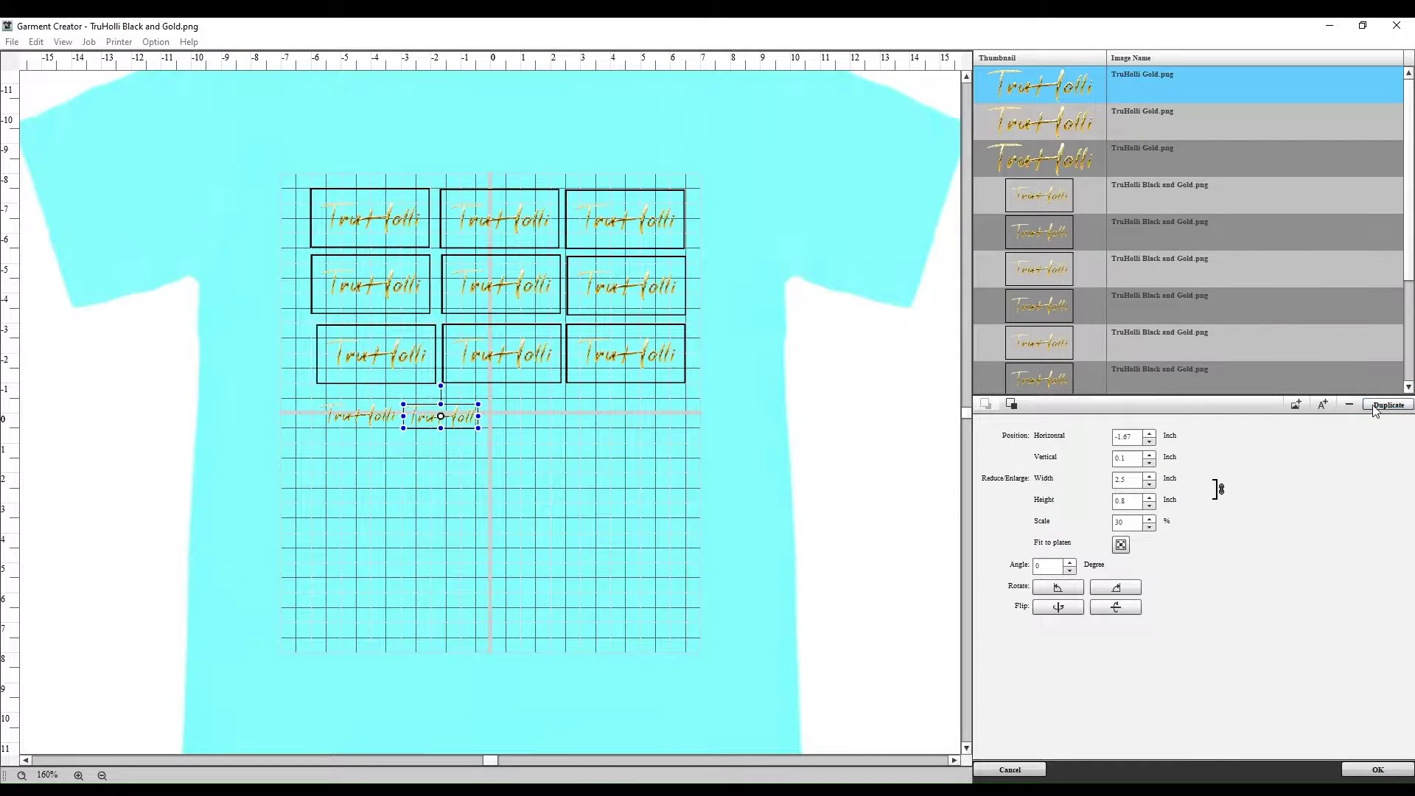
{"action": "left_click_drag", "start_coordinate": [458, 417], "coordinate": [616, 450]}
{"action": "left_click", "coordinate": [1386, 407]}
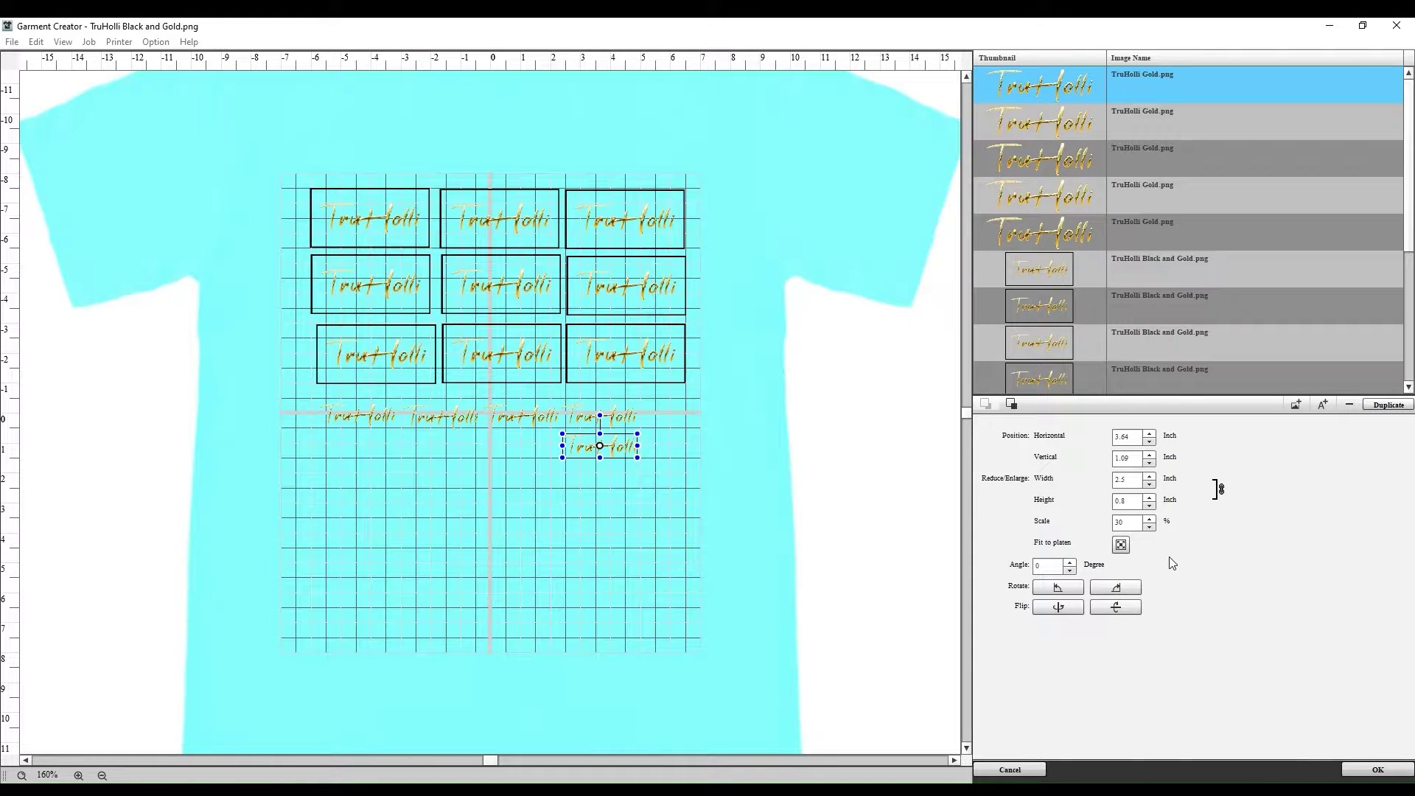
{"action": "left_click", "coordinate": [1364, 769]}
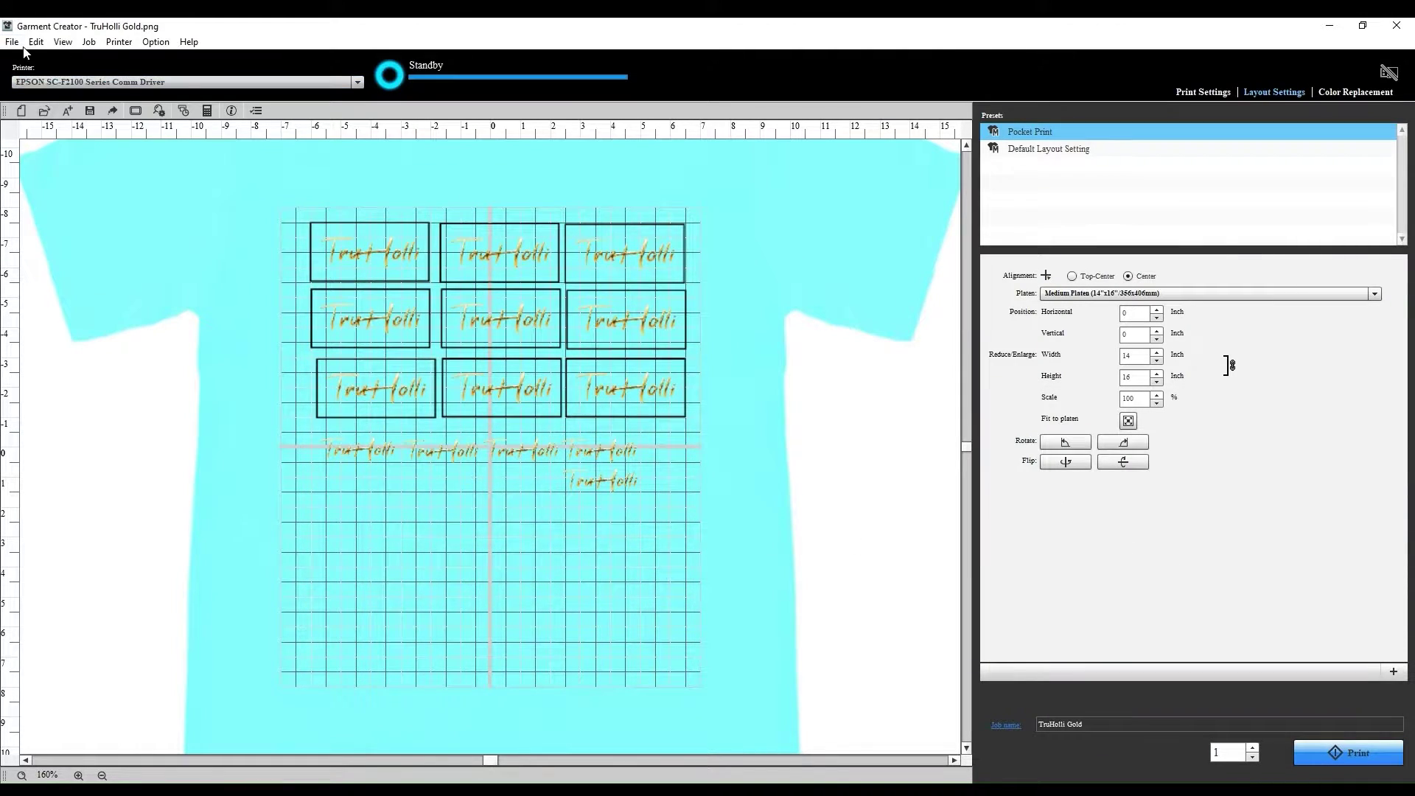
Open the image Pocket logo TH.png without saving the current layout.
{"action": "key", "text": "ctrl+o"}
{"action": "left_click", "coordinate": [206, 182]}
{"action": "double_click", "coordinate": [190, 166]}
{"action": "left_click", "coordinate": [710, 426]}
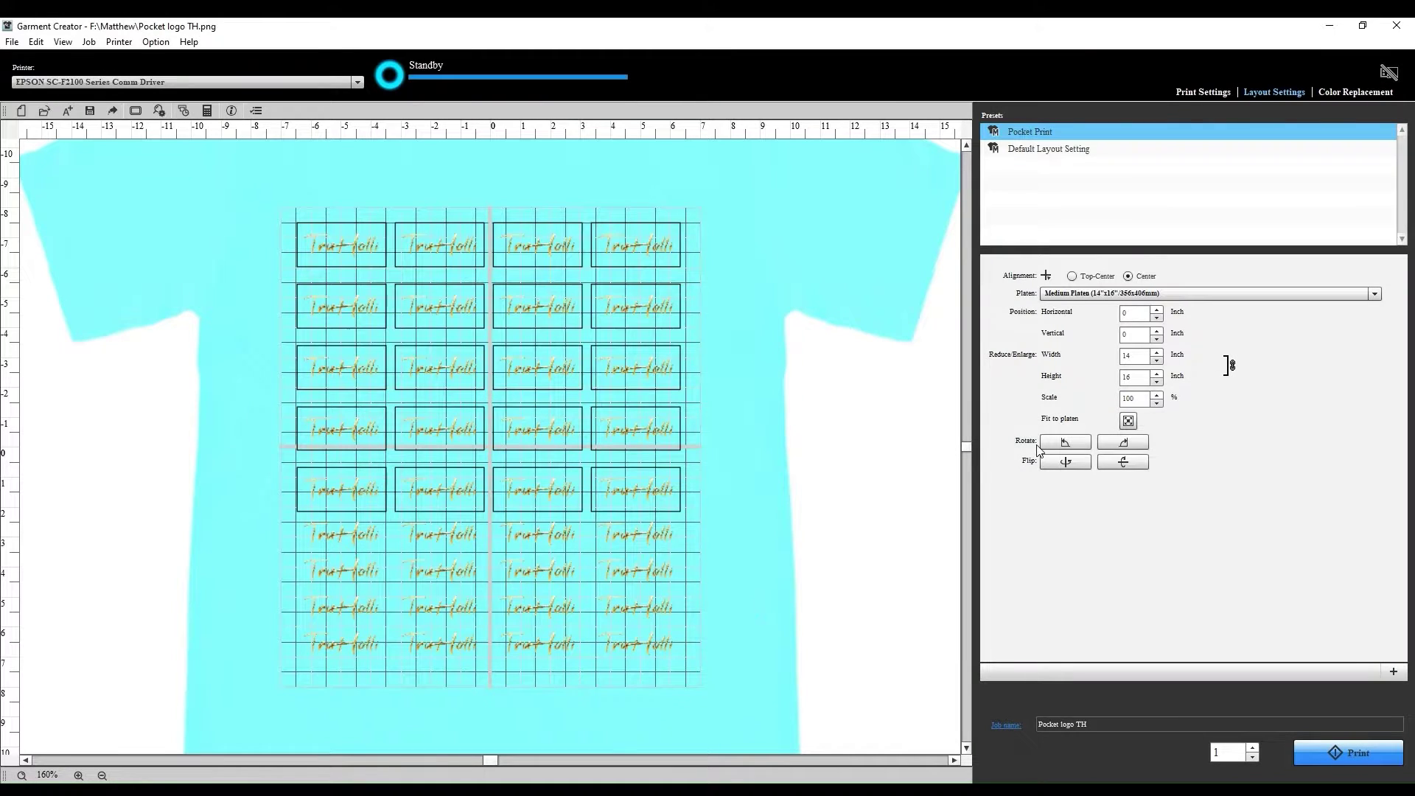
Flip the Pocket logo TH artwork horizontally on the platen.
{"action": "left_click", "coordinate": [79, 776]}
{"action": "left_click", "coordinate": [79, 776]}
{"action": "left_click", "coordinate": [79, 776]}
{"action": "left_click", "coordinate": [79, 776]}
{"action": "left_click", "coordinate": [102, 776]}
{"action": "left_click", "coordinate": [102, 776]}
Set both the white and color print quality of the DTF Print preset to Level 2.
{"action": "left_click", "coordinate": [1217, 92]}
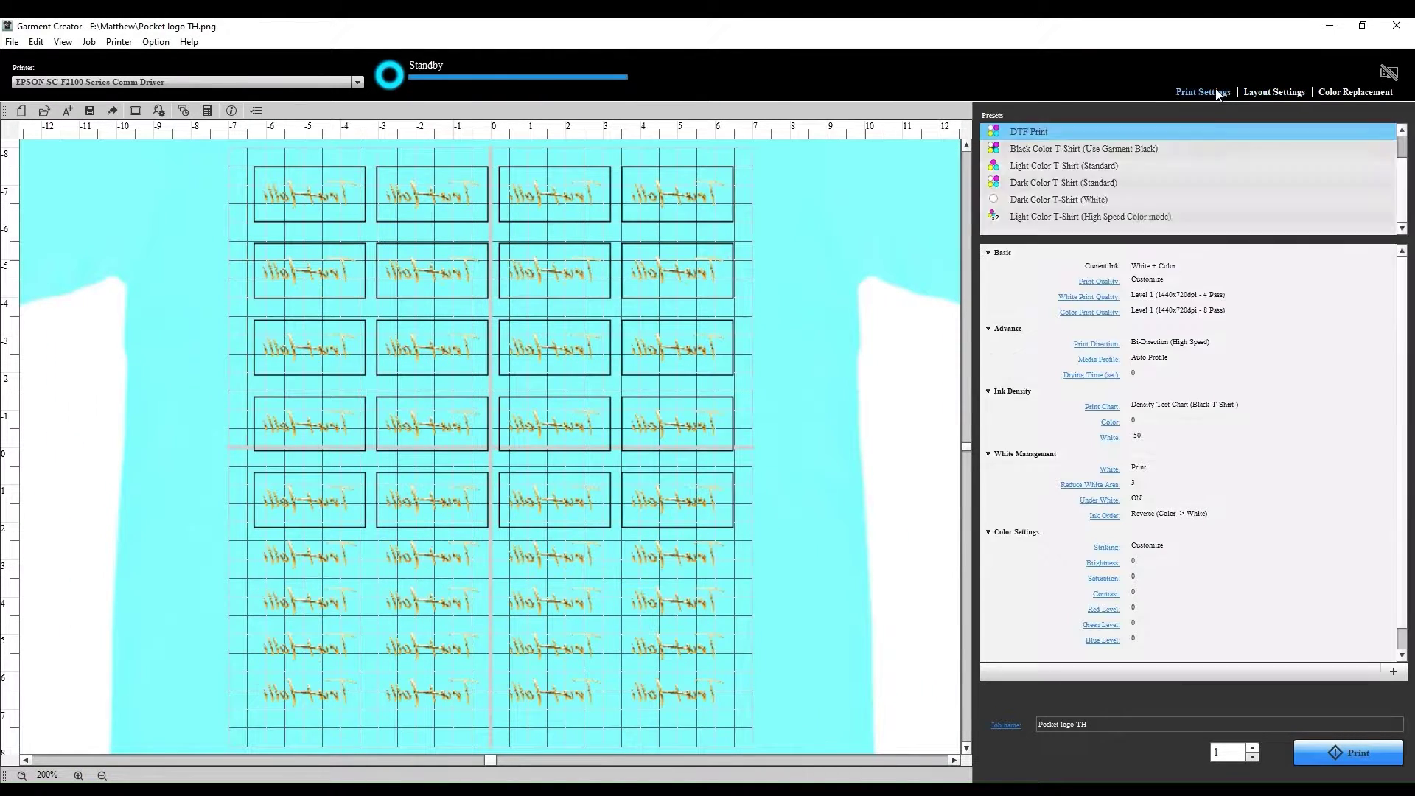
{"action": "left_click", "coordinate": [1158, 313]}
{"action": "left_click_drag", "start_coordinate": [1158, 314], "coordinate": [1181, 309]}
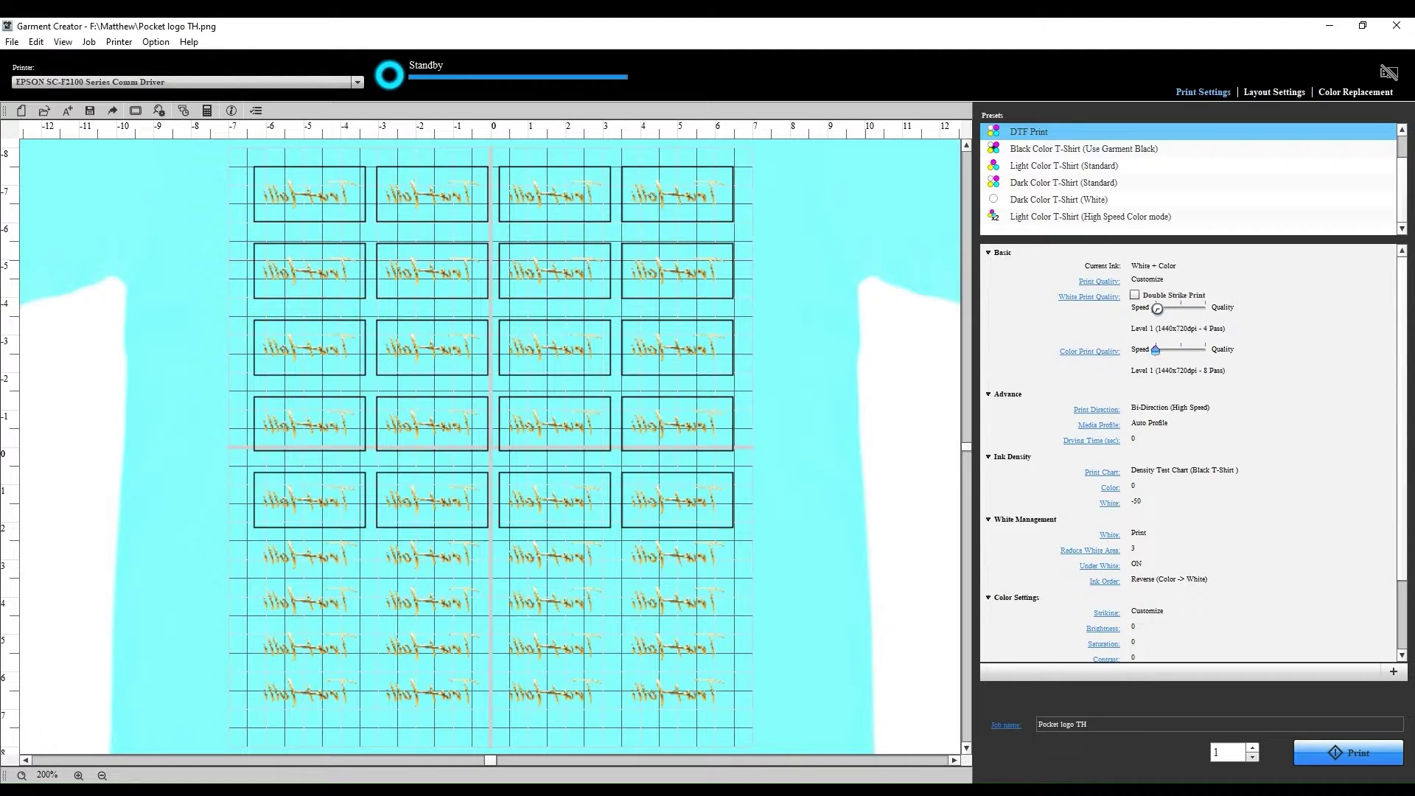
Estimate the ink cost of the Pocket logo TH print job, leaving other costs unchecked, and close the estimate.
{"action": "left_click", "coordinate": [89, 41]}
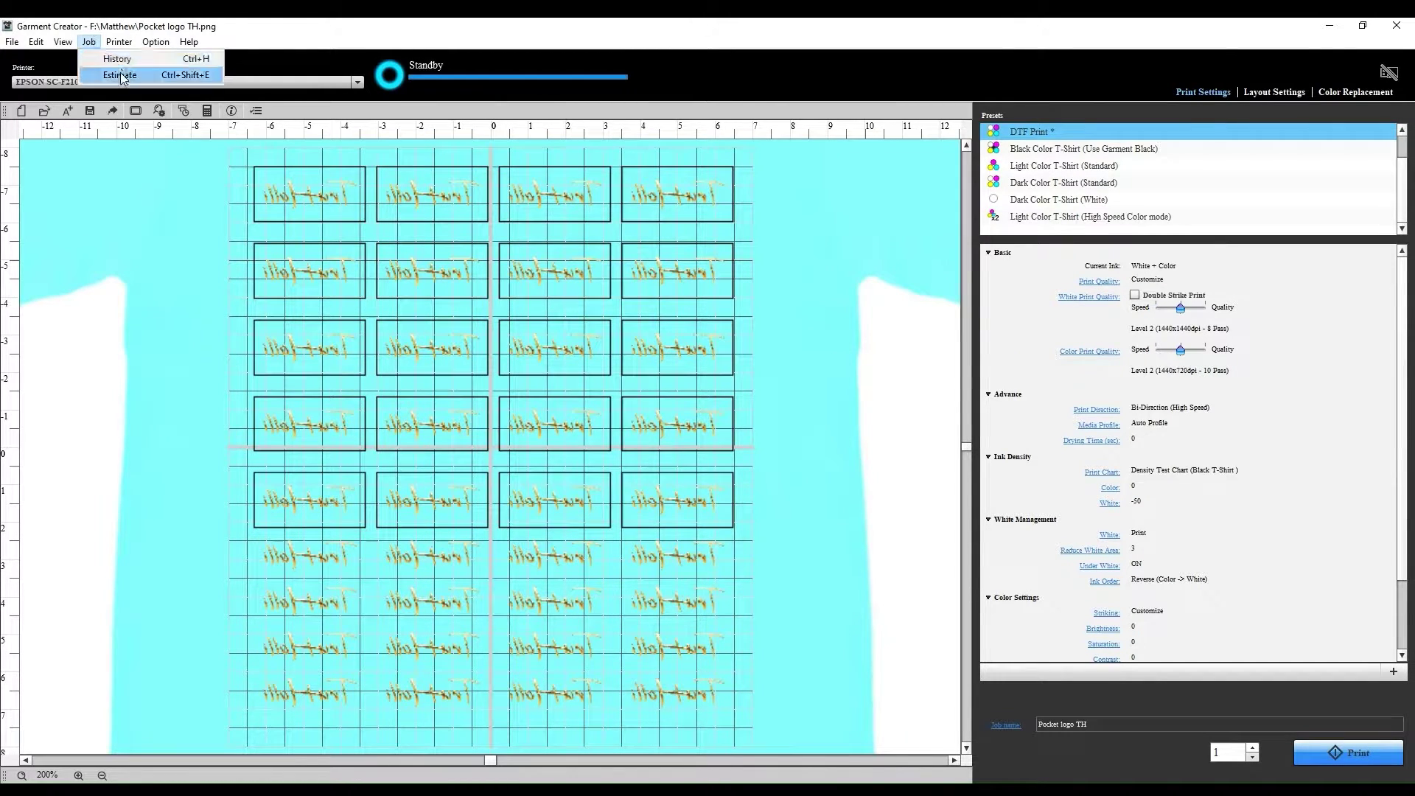
{"action": "left_click", "coordinate": [111, 72]}
{"action": "left_click", "coordinate": [414, 441]}
{"action": "left_click", "coordinate": [656, 585]}
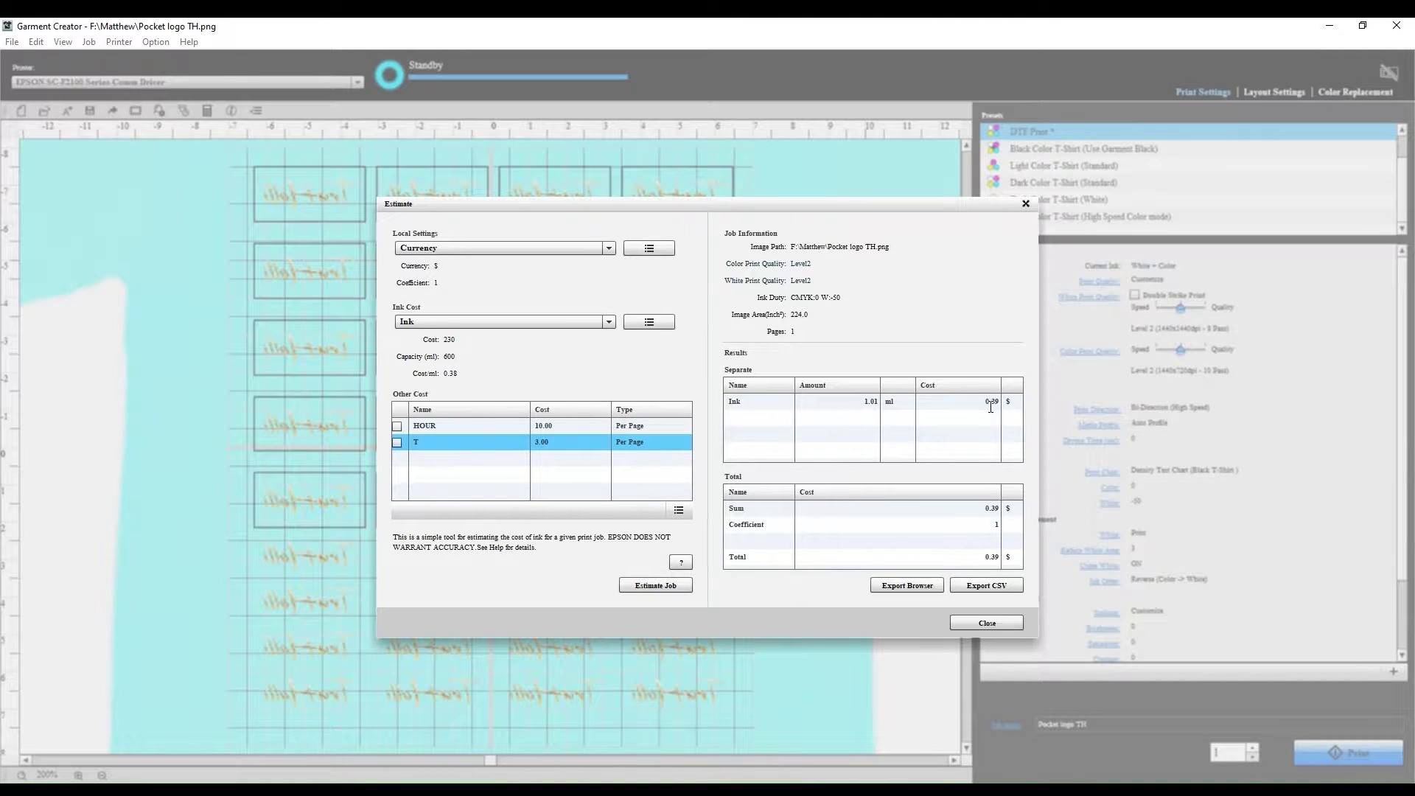
{"action": "left_click", "coordinate": [981, 622]}
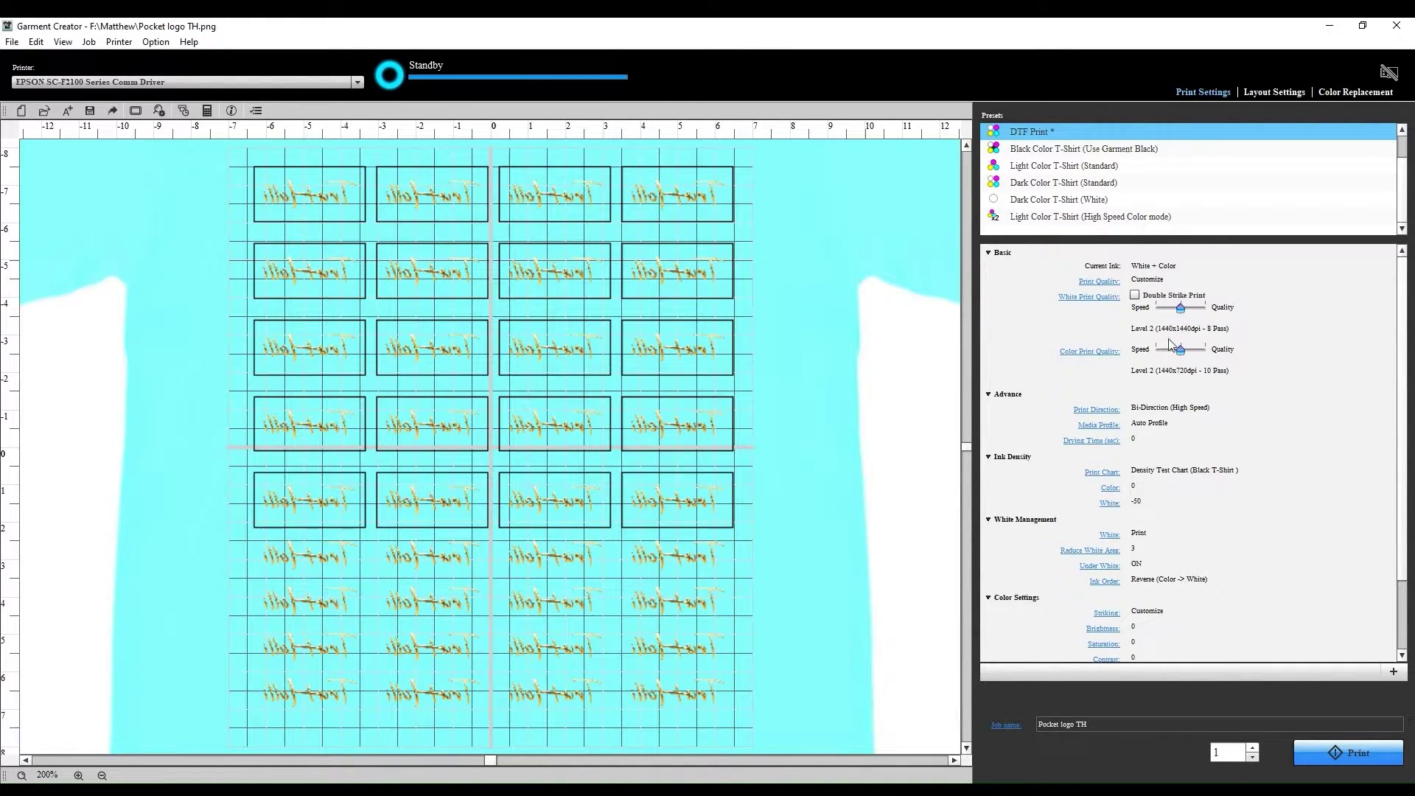
Send one copy of the Pocket logo TH layout to the printer.
{"action": "left_click", "coordinate": [1347, 754]}
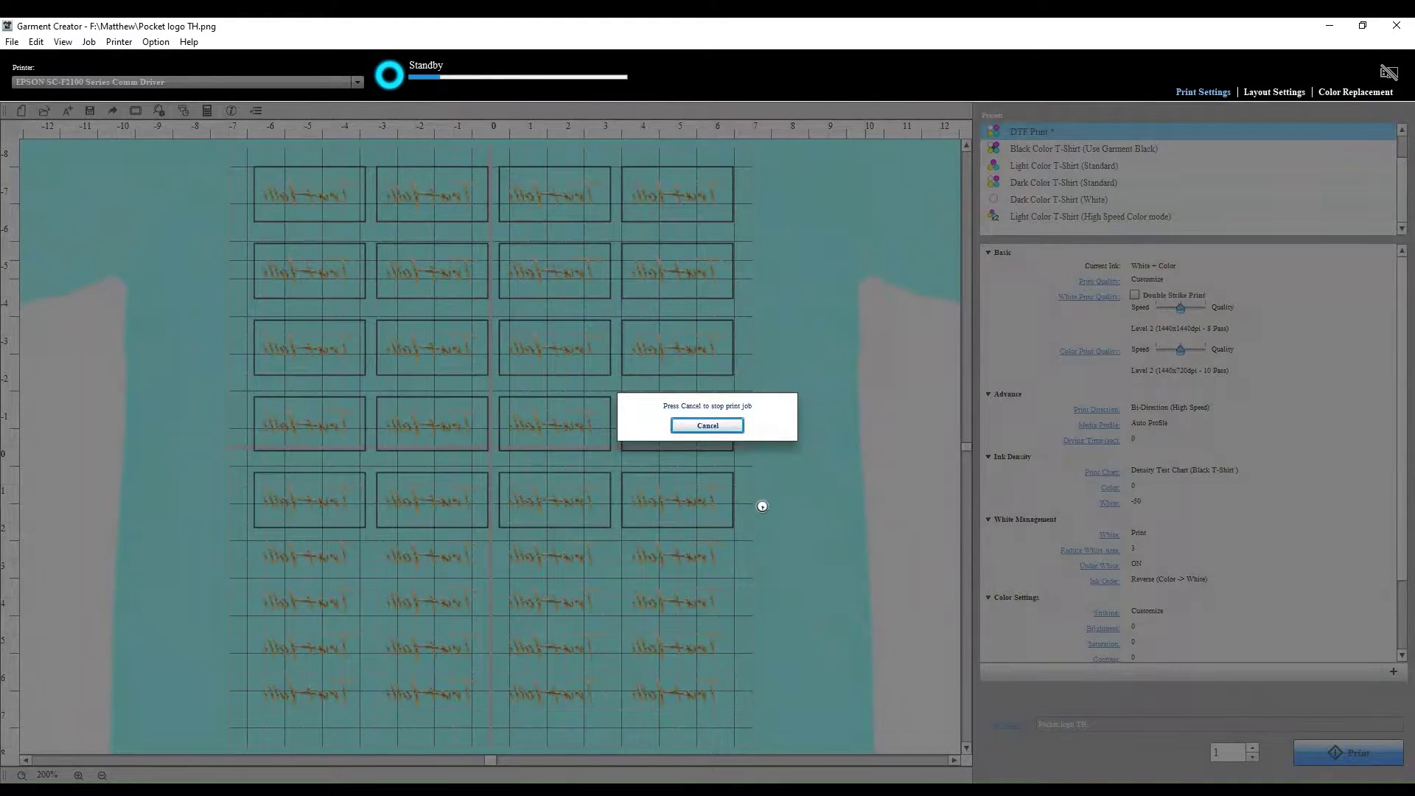